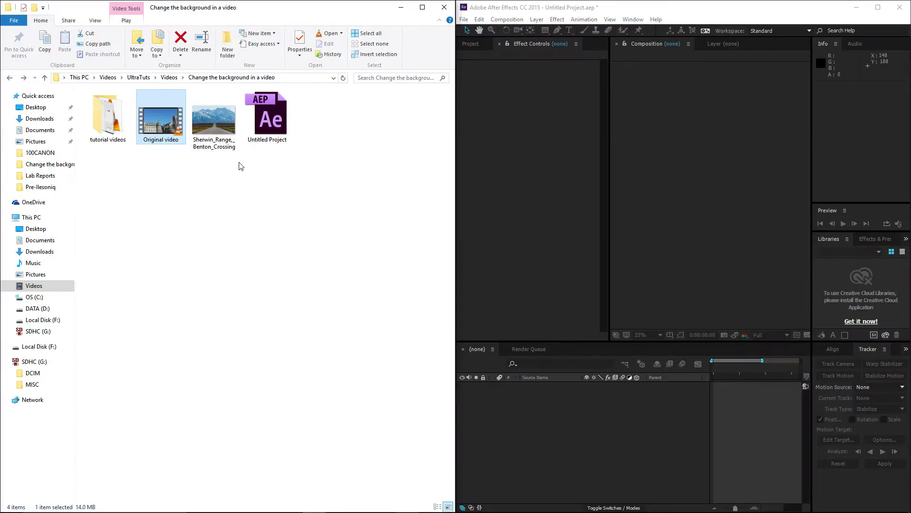
Step: Preview the mountain photo and the Original video in File Explorer
double_click(222, 129)
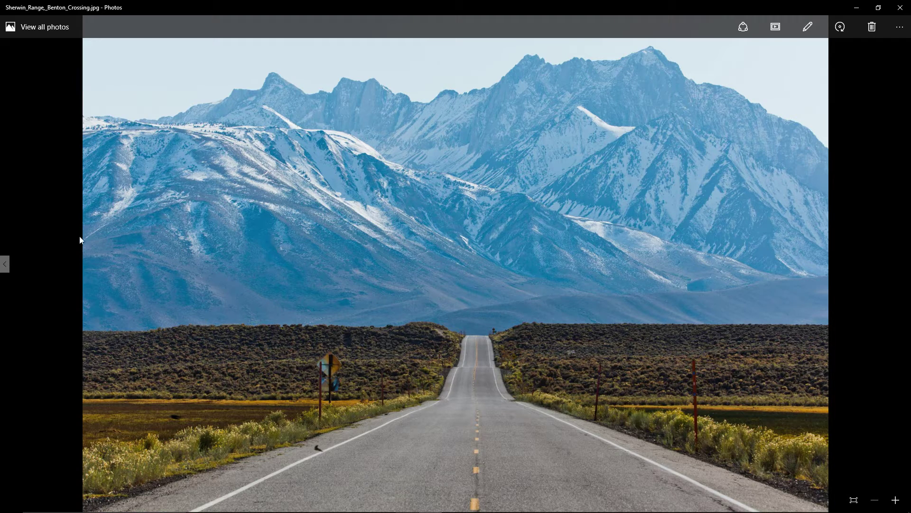
left_click(900, 8)
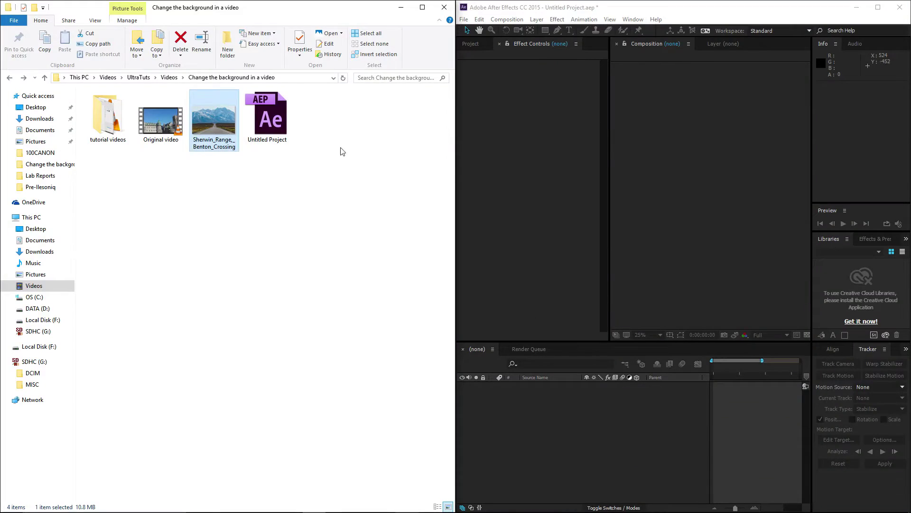
left_click(166, 127)
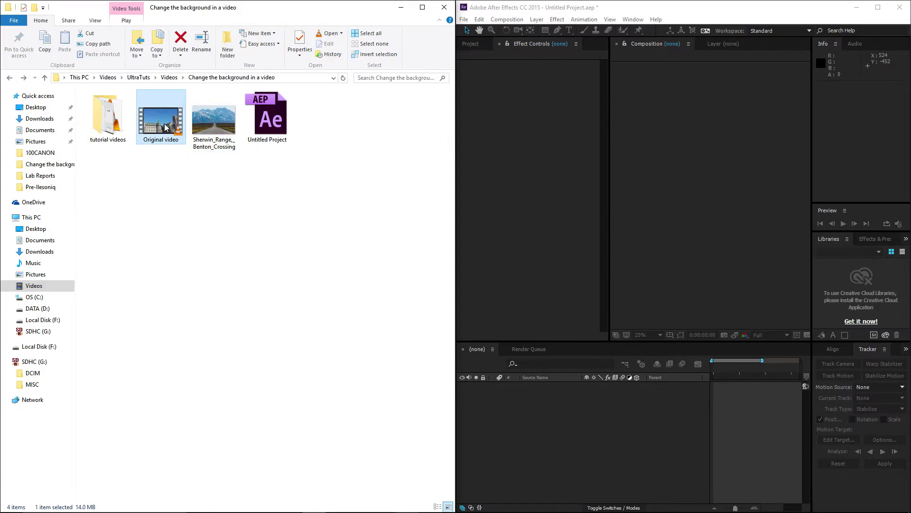
double_click(165, 124)
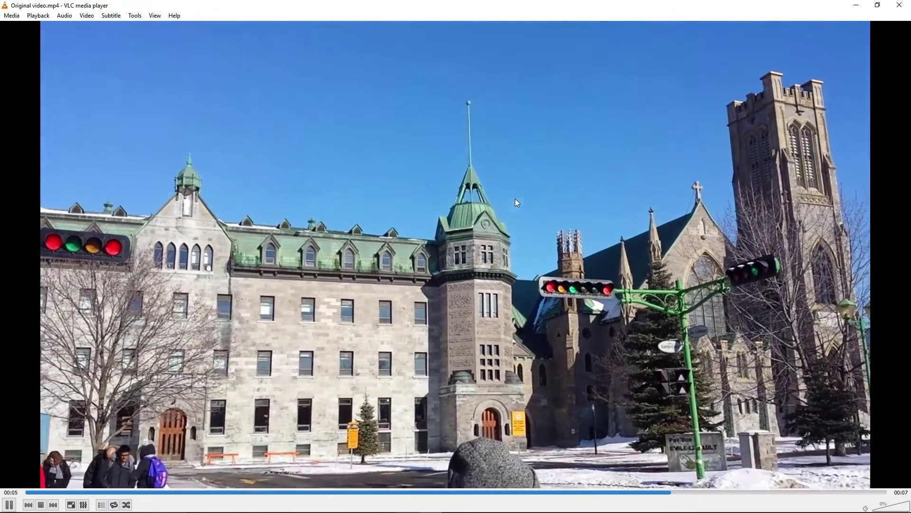
key("space")
left_click(382, 492)
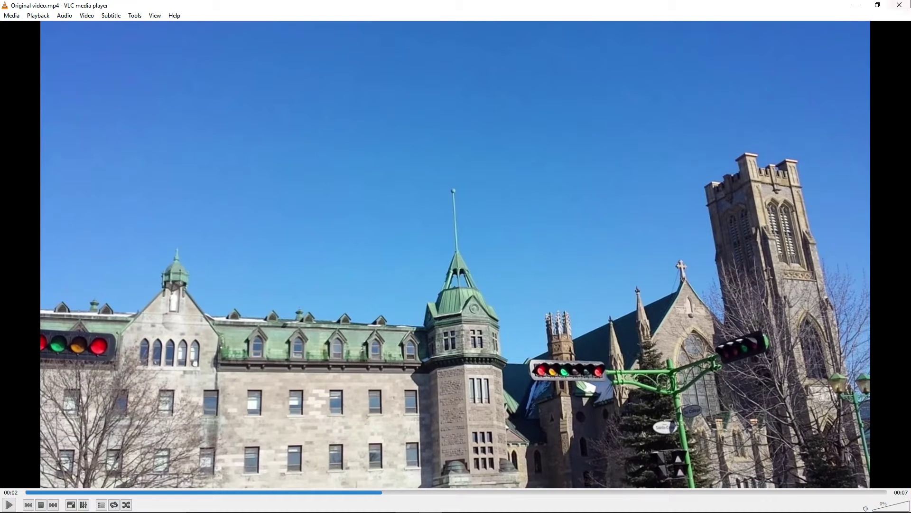
left_click(899, 5)
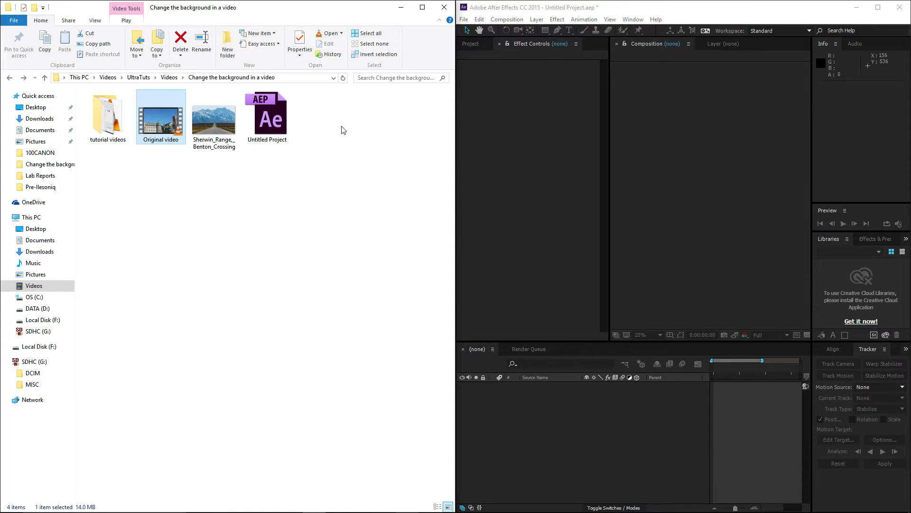
Step: Import Original video and Sherwin_Range_Benton_Crossing into the After Effects project
left_click_drag(162, 157, 180, 142)
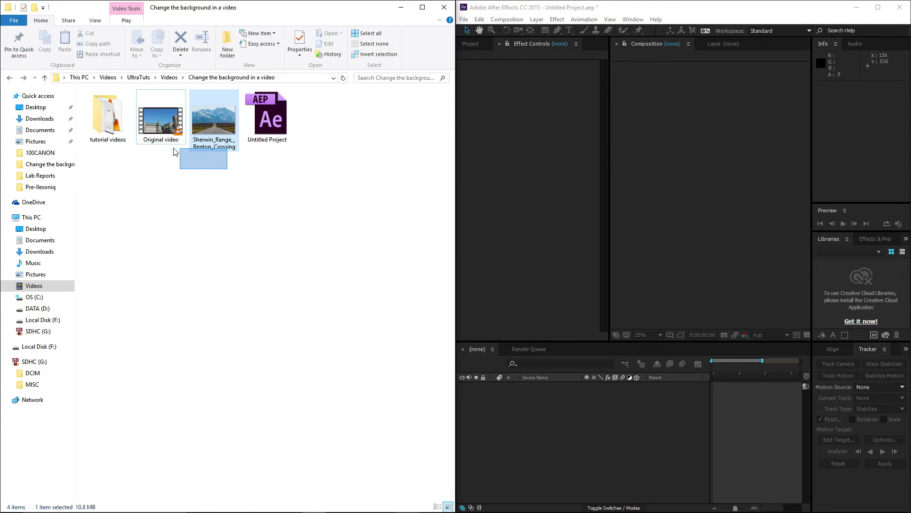
left_click_drag(221, 165, 694, 16)
double_click(693, 14)
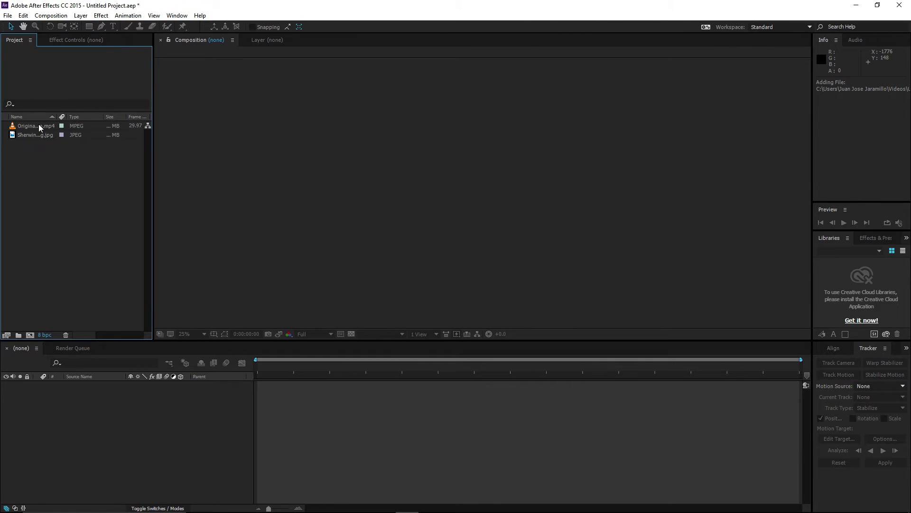
Step: Create an Original video composition and move the playhead to 0;00;00;25
left_click(39, 125)
left_click_drag(35, 124, 95, 452)
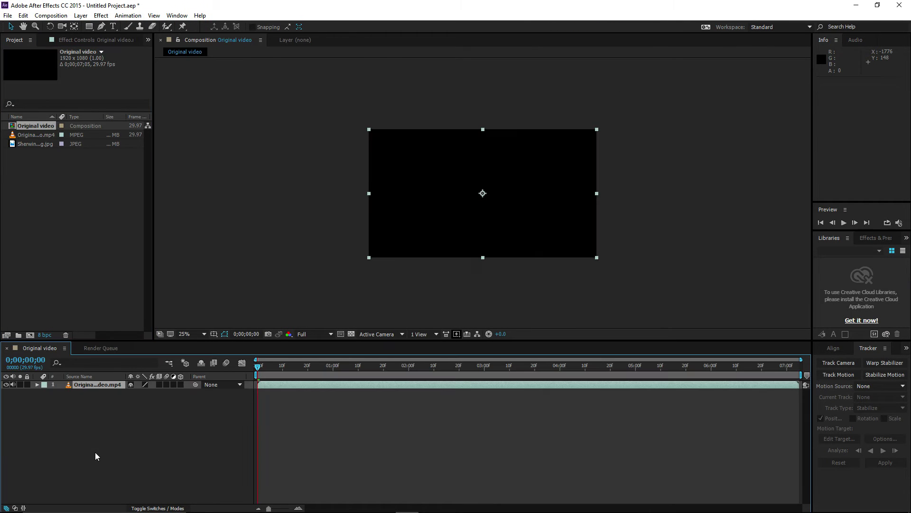
left_click(321, 366)
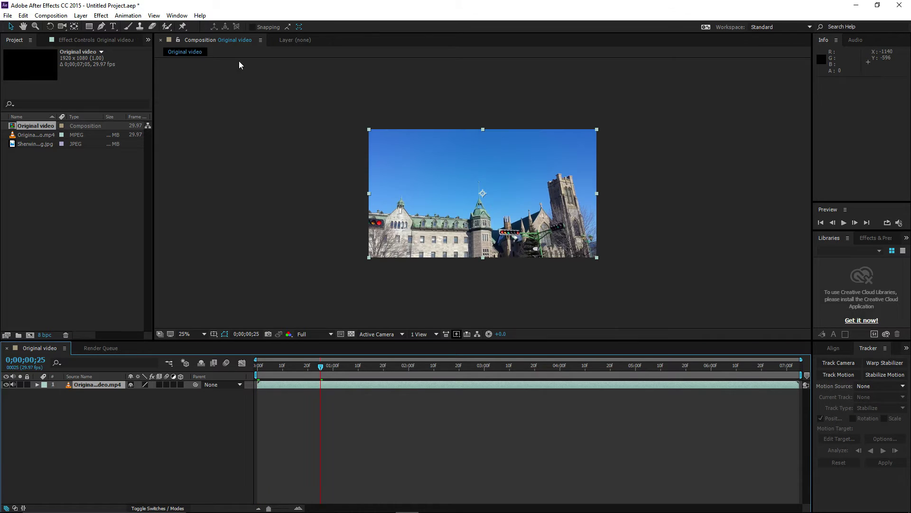
Step: Show the Tracker panel from the Window menu
left_click(177, 16)
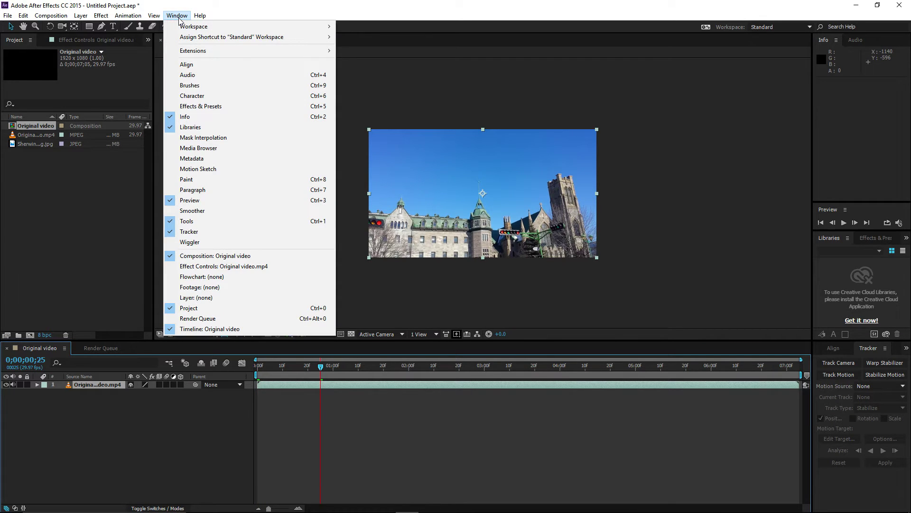
left_click(226, 230)
left_click(176, 15)
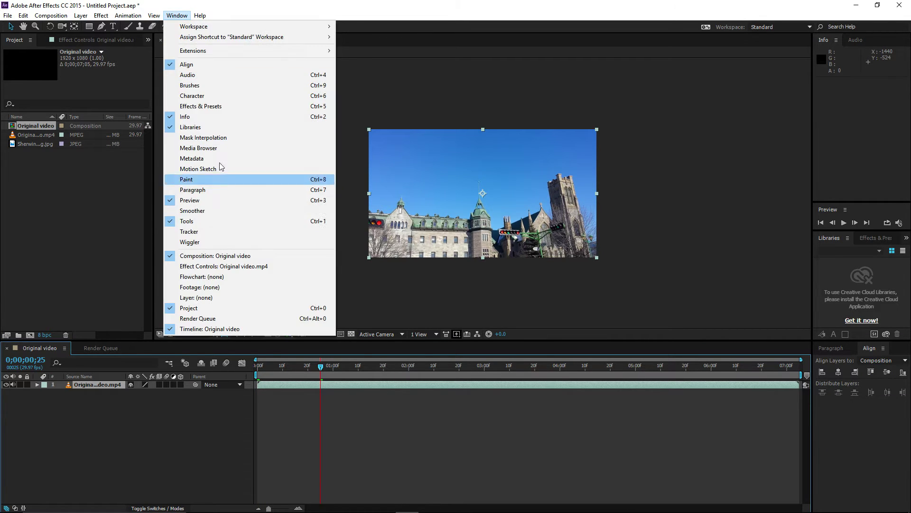
left_click(190, 232)
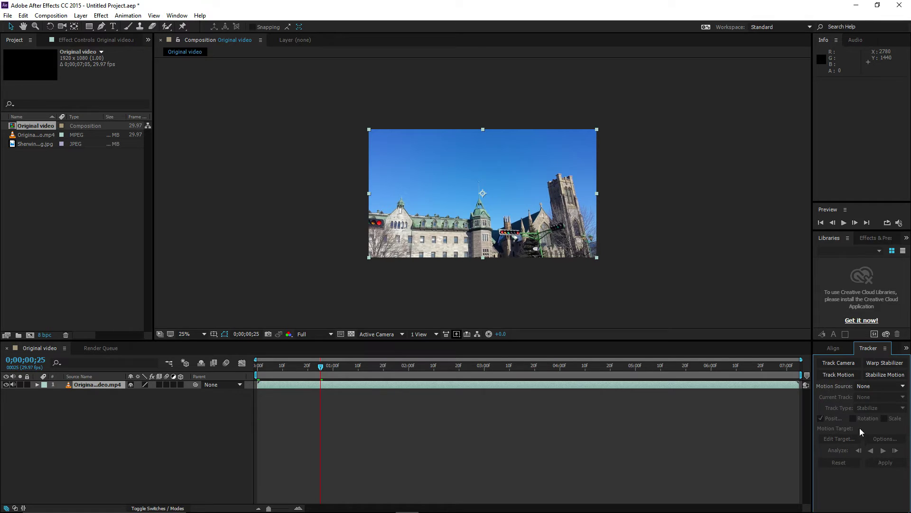
Step: Start a Track Camera analysis, zoom the viewer to 50%, and bring the Project panel forward
left_click(842, 366)
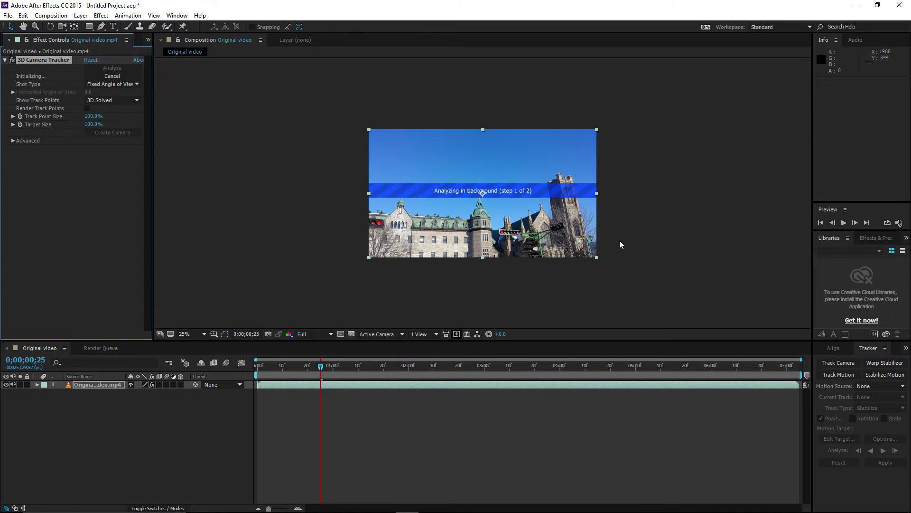
key("period")
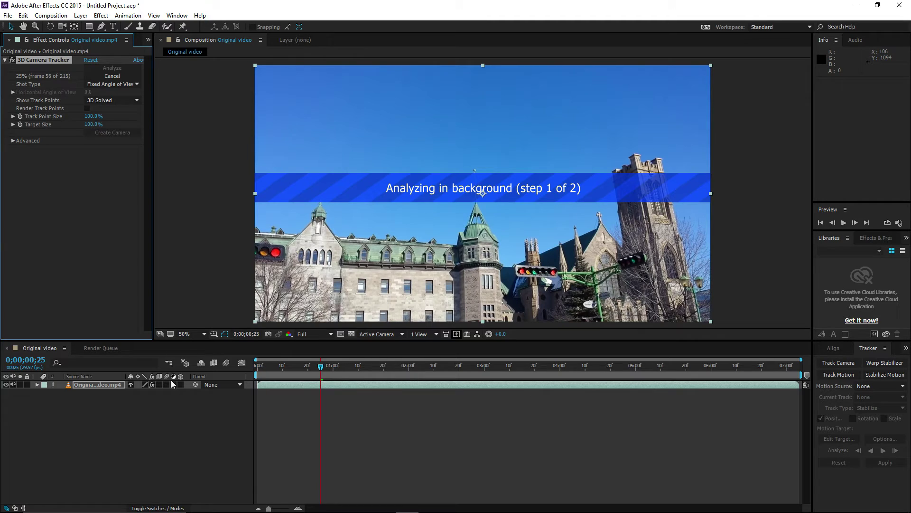
left_click(148, 42)
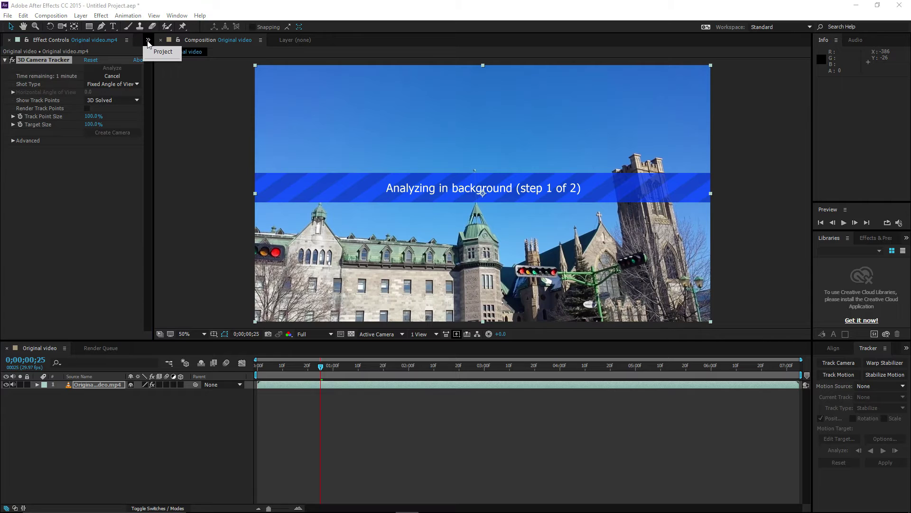
left_click(167, 52)
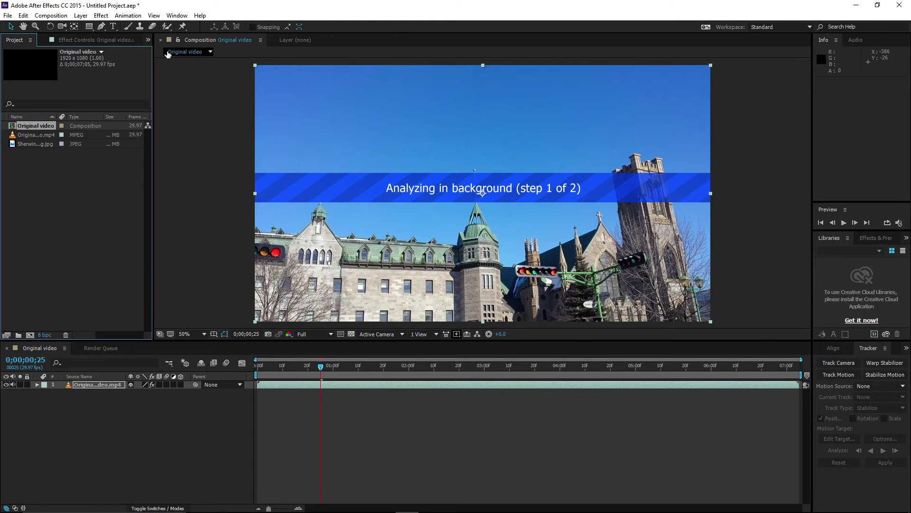
left_click(32, 145)
Step: Place the Sherwin mountain photo above the video layer and scale it down to 36%
left_click_drag(45, 144, 101, 382)
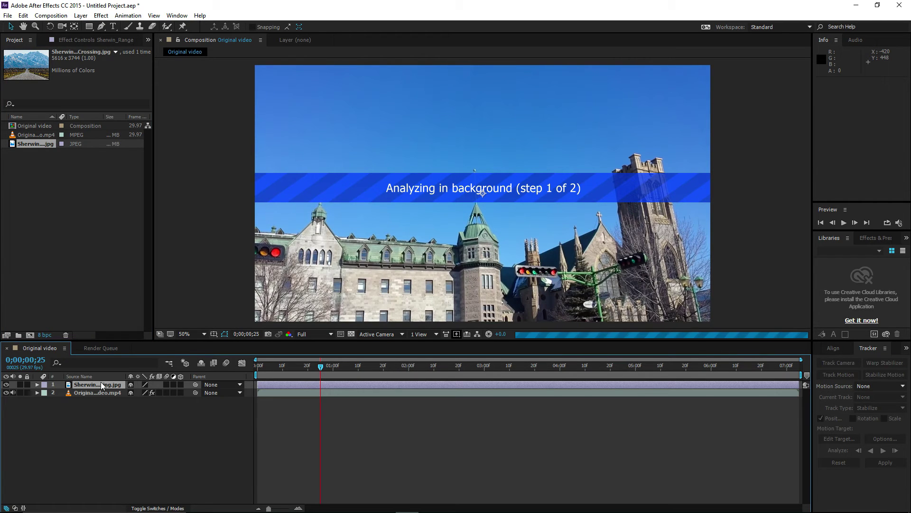
key("comma")
key("comma")
key("comma")
key("comma")
key("comma")
key("comma")
key("comma")
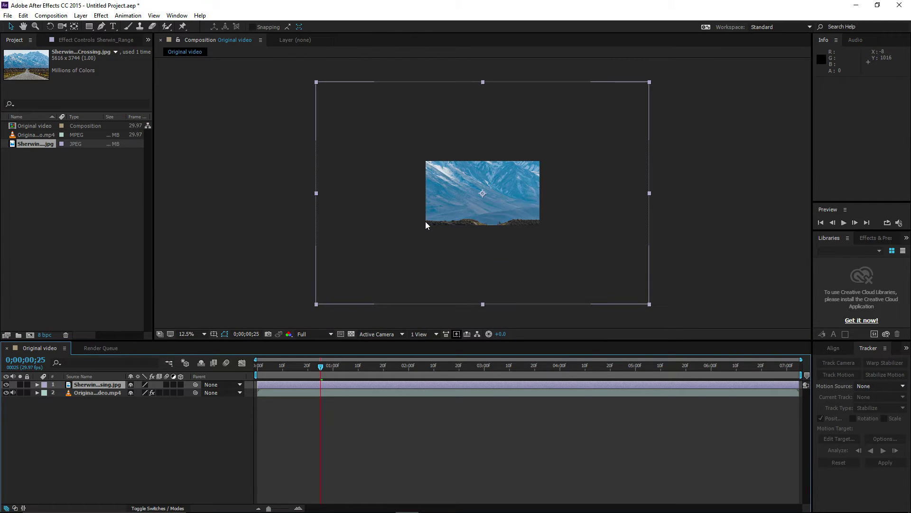
key("period")
key("period")
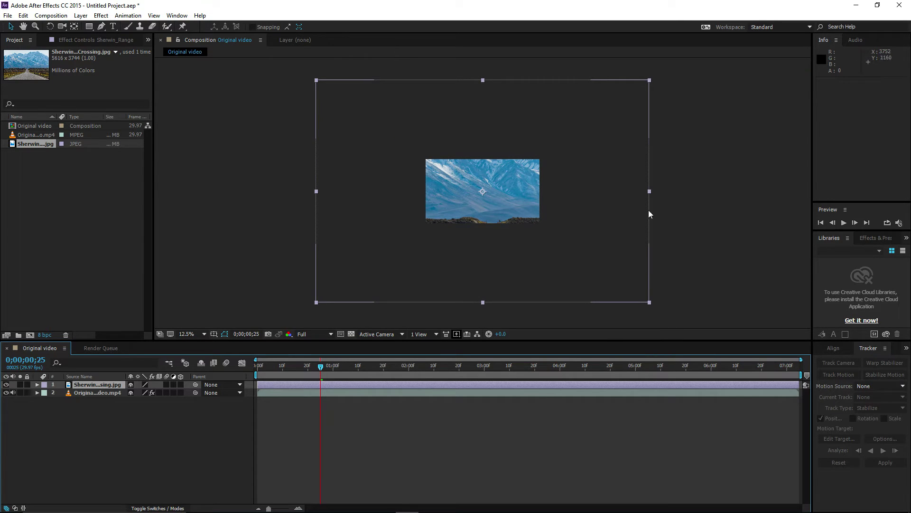
left_click_drag(651, 81, 545, 149)
key("period")
key("period")
key("comma")
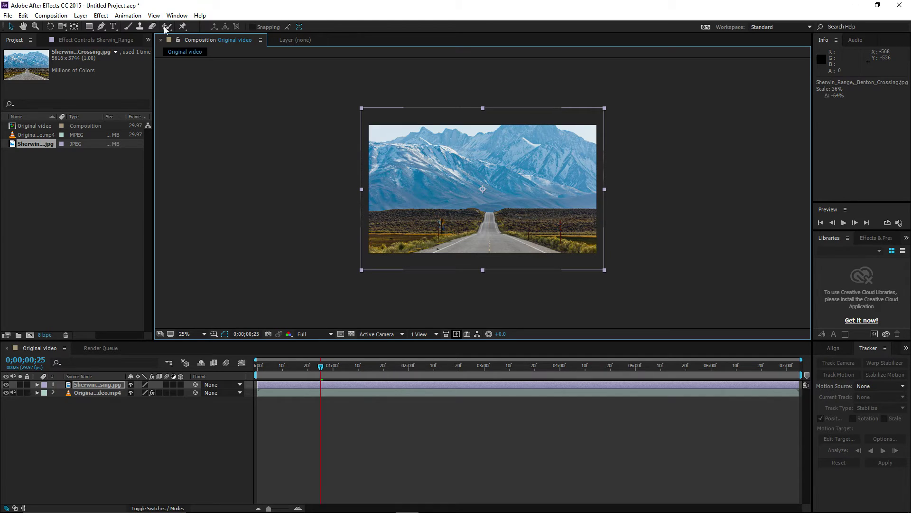
Step: Draw a Pen-tool mask along the mountain base out past the photo's right edge
left_click(102, 27)
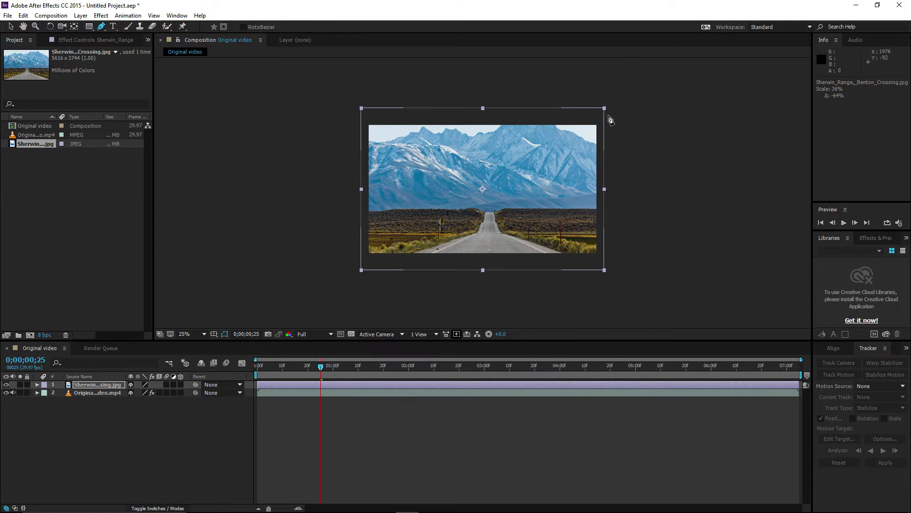
left_click(330, 209)
left_click(404, 205)
left_click(452, 200)
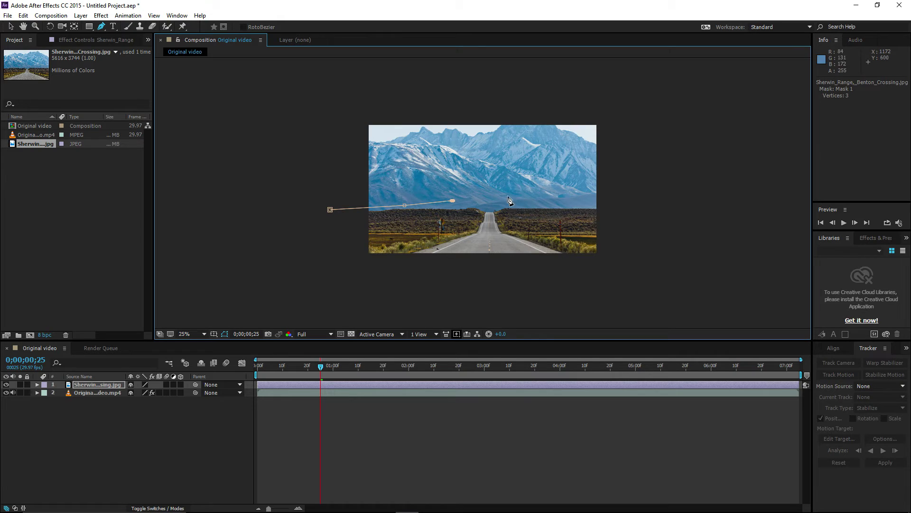
left_click_drag(491, 203, 518, 204)
left_click(549, 202)
left_click(584, 202)
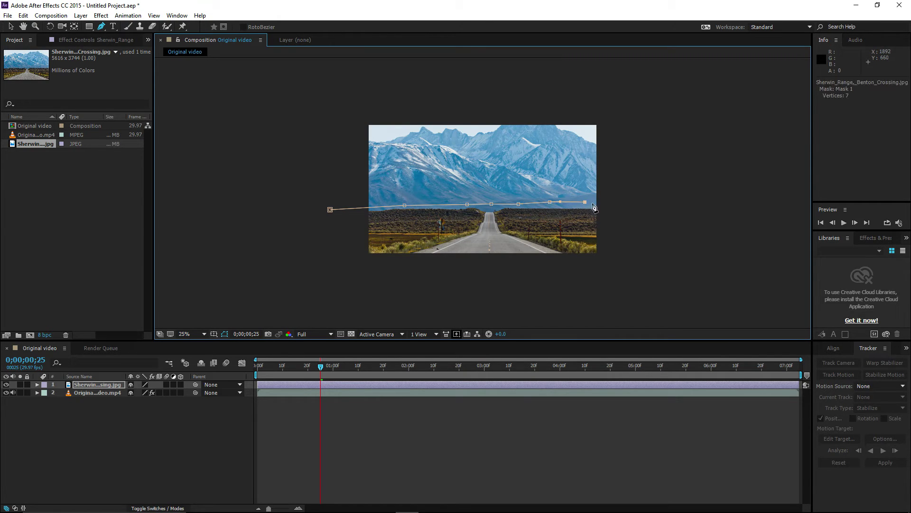
left_click(611, 204)
Step: Continue the mask over the peaks and down the left side, closing the 15-vertex path
left_click(662, 197)
left_click(667, 115)
left_click(619, 78)
left_click(432, 81)
left_click_drag(353, 96, 342, 102)
left_click(322, 132)
left_click(323, 183)
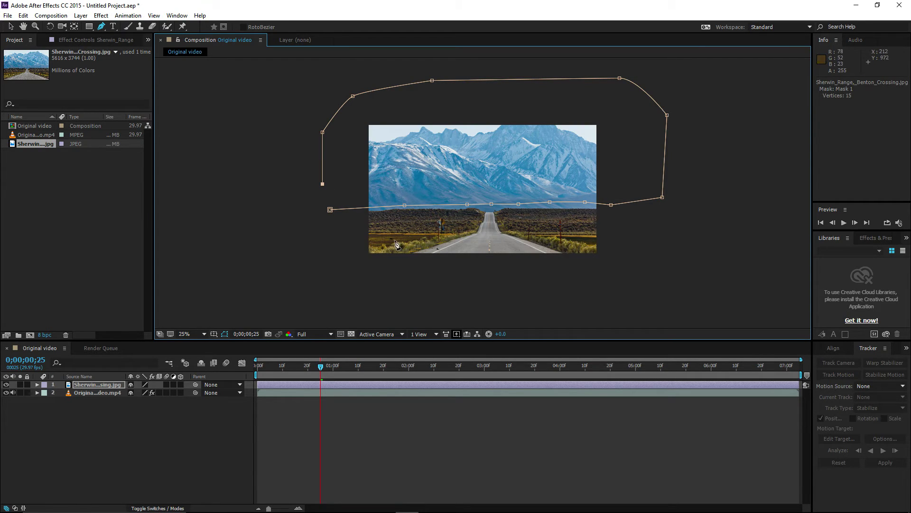
left_click(331, 209)
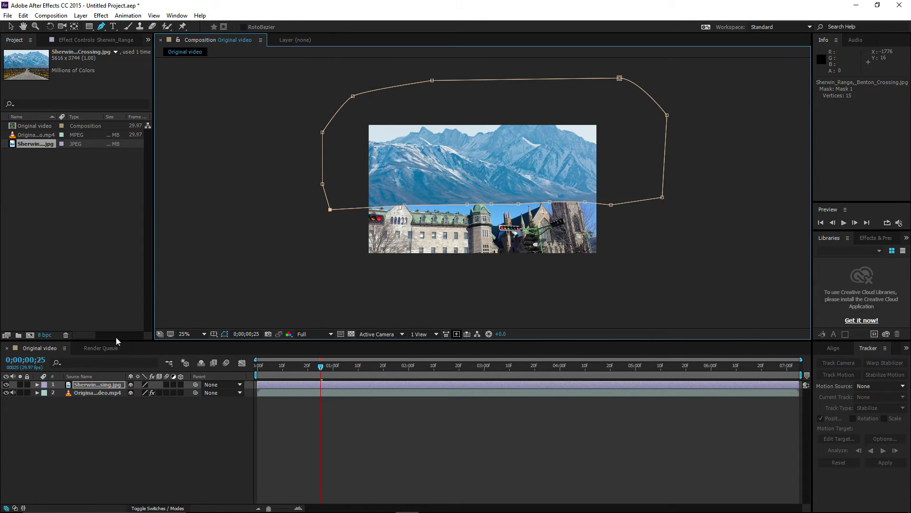
left_click(83, 42)
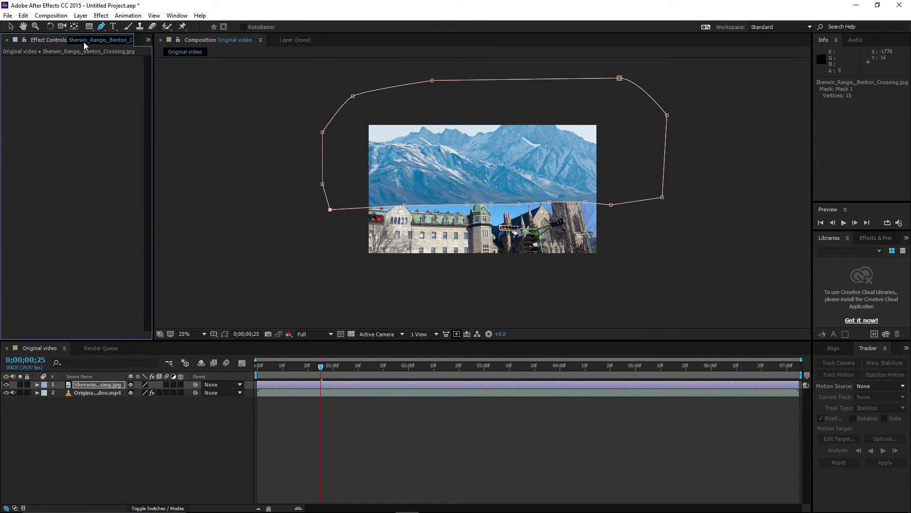
Step: Show the 3D Camera Tracker's solved track points on the street video, then unhide the mountain layer
left_click(89, 393)
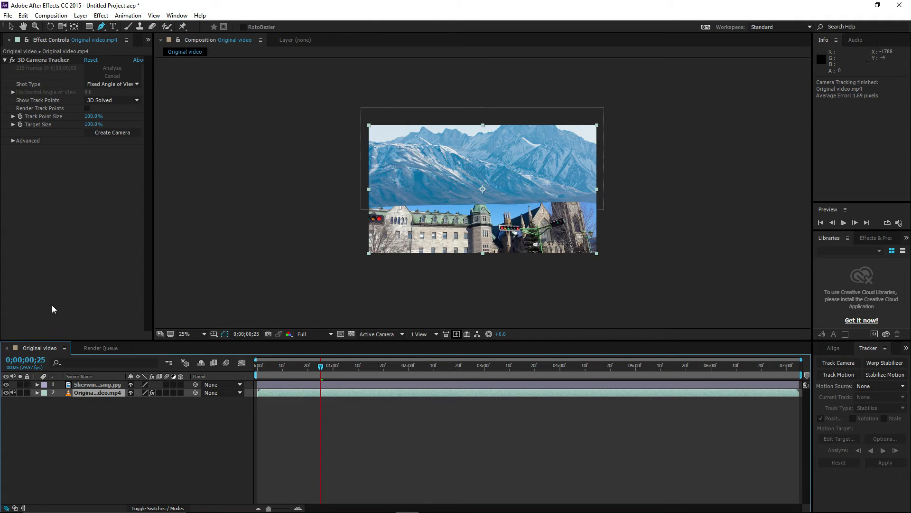
left_click(5, 384)
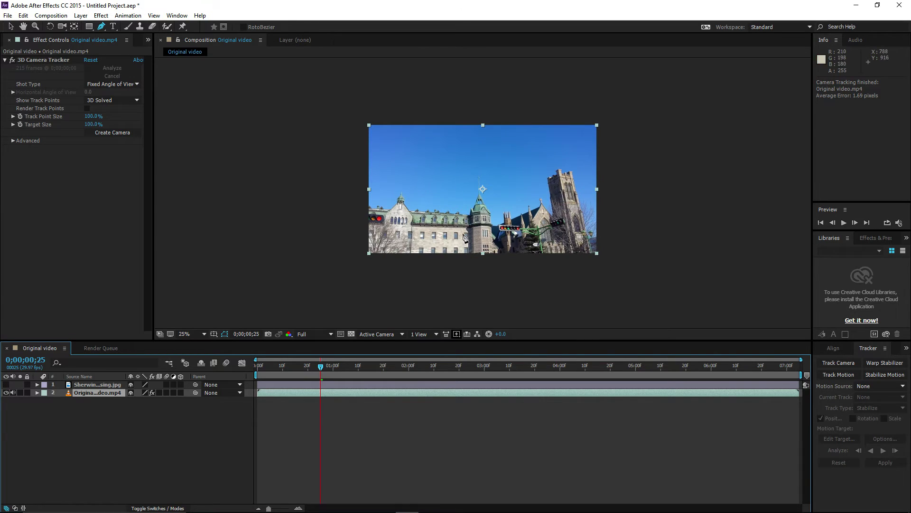
left_click(37, 60)
key("period")
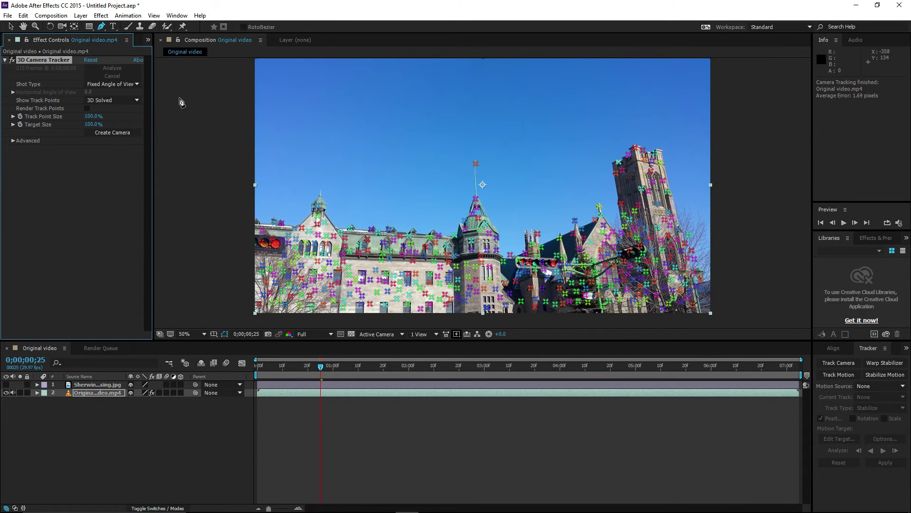
left_click(11, 27)
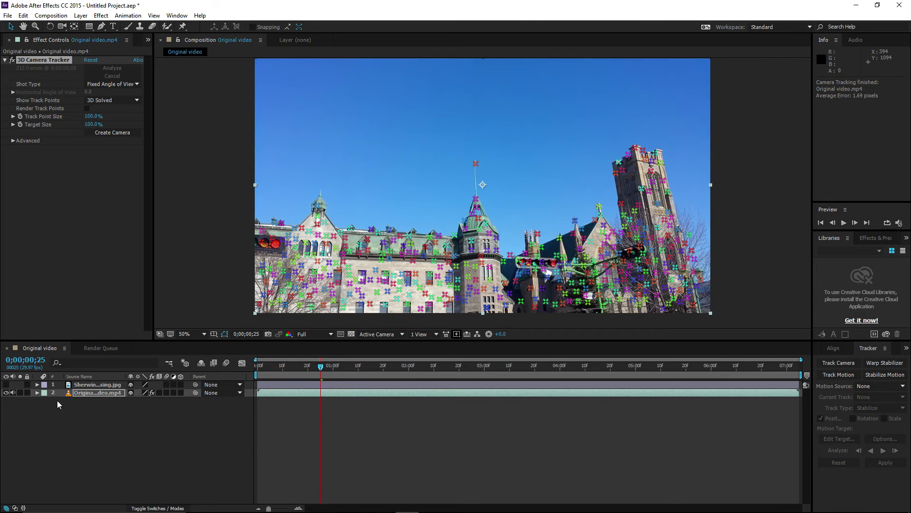
left_click(5, 384)
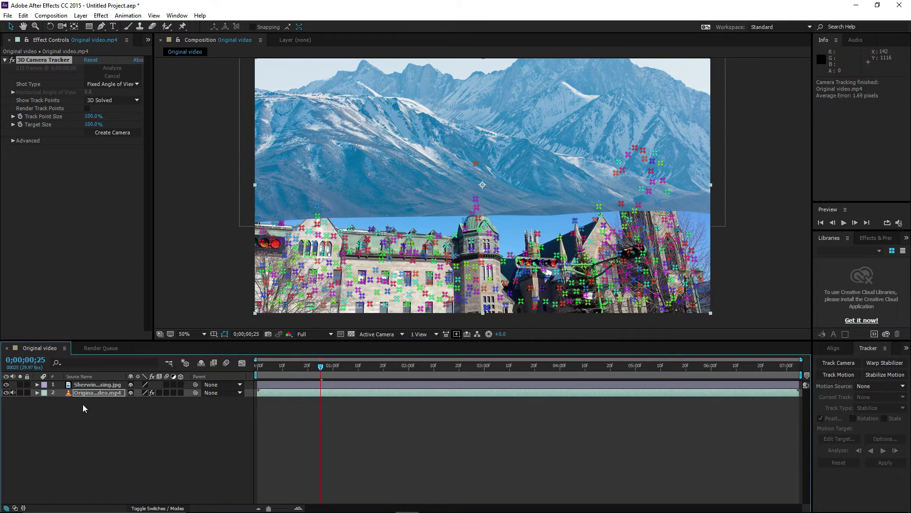
left_click(90, 386)
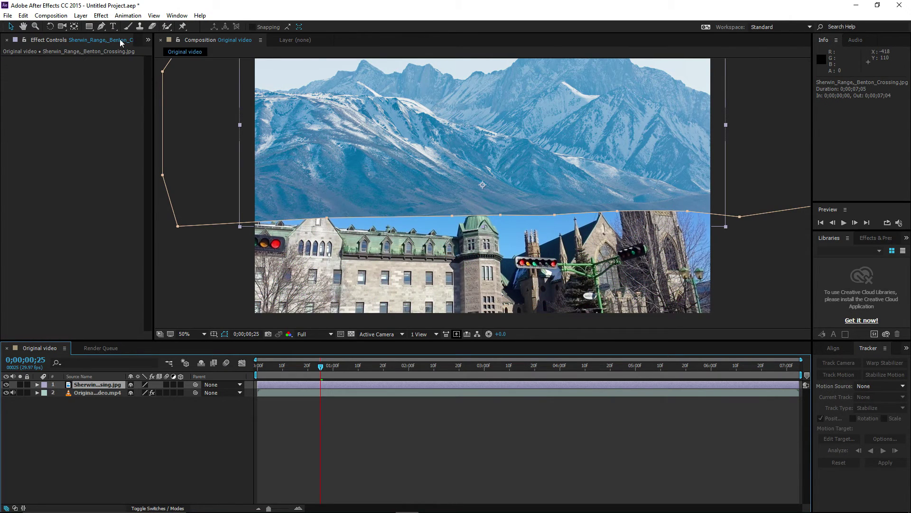
left_click(100, 17)
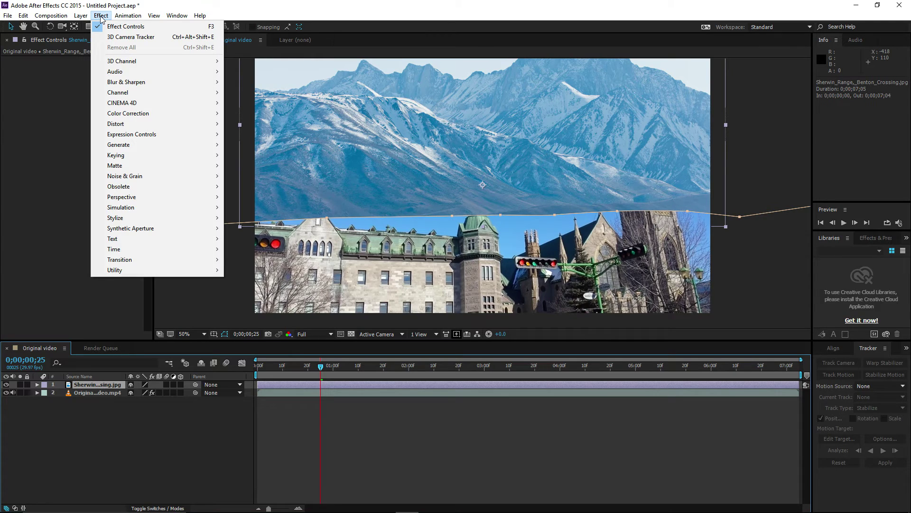
mouse_move(143, 113)
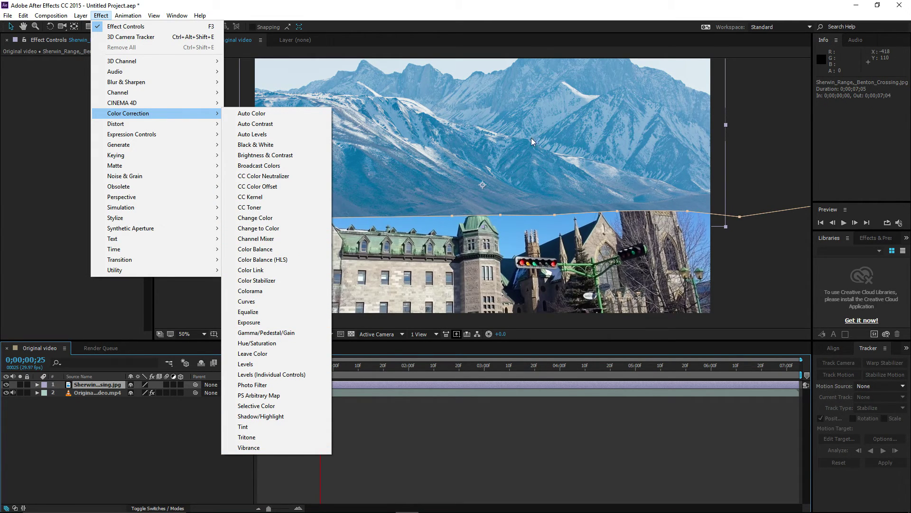
left_click(158, 455)
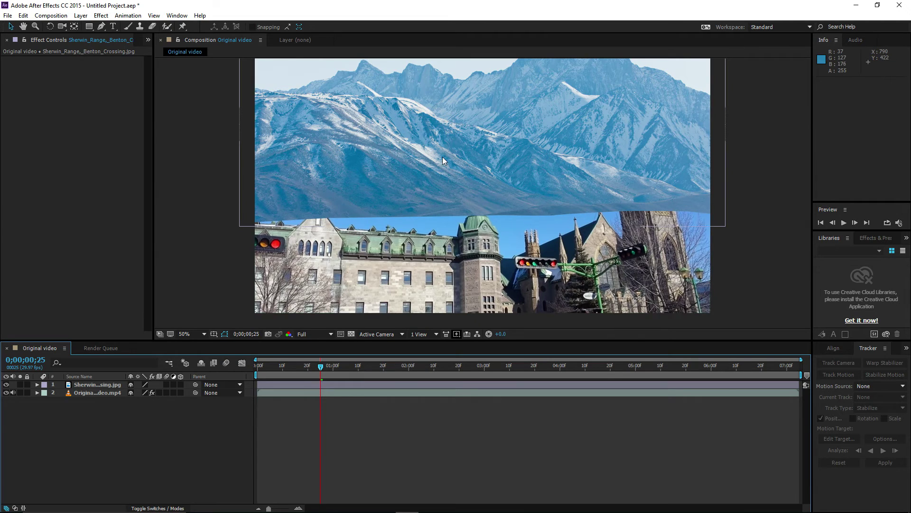
Step: Select the mountain photo layer and nudge it down in the viewer
scroll(449, 209, "down", 2)
scroll(448, 209, "up", 2)
scroll(454, 202, "down", 2)
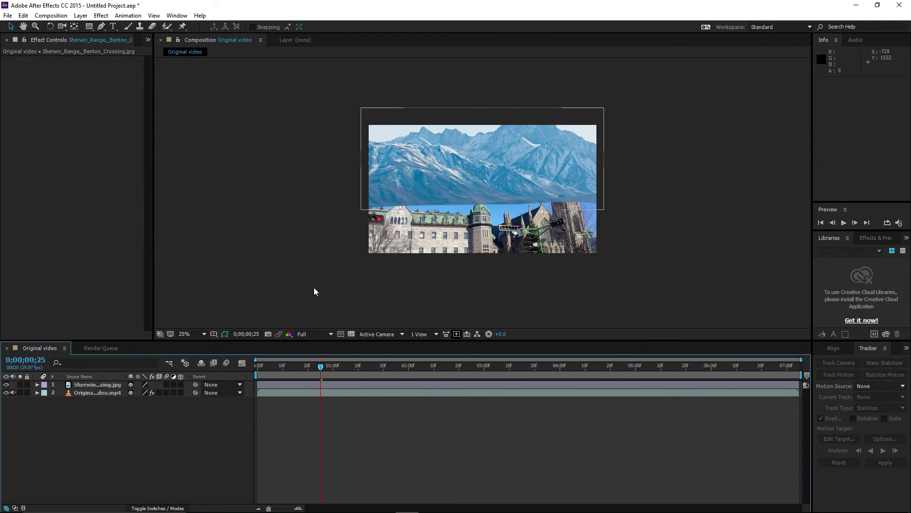
left_click(96, 383)
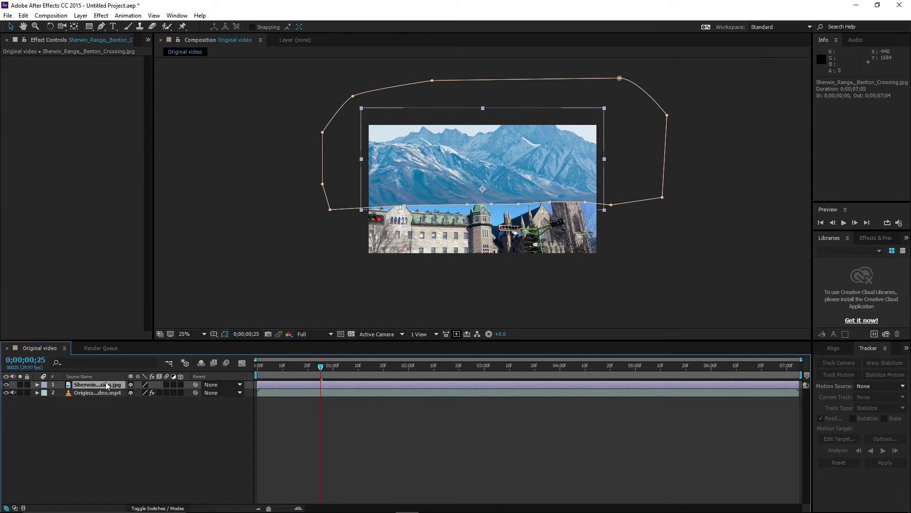
left_click(490, 154)
left_click_drag(490, 154, 490, 182)
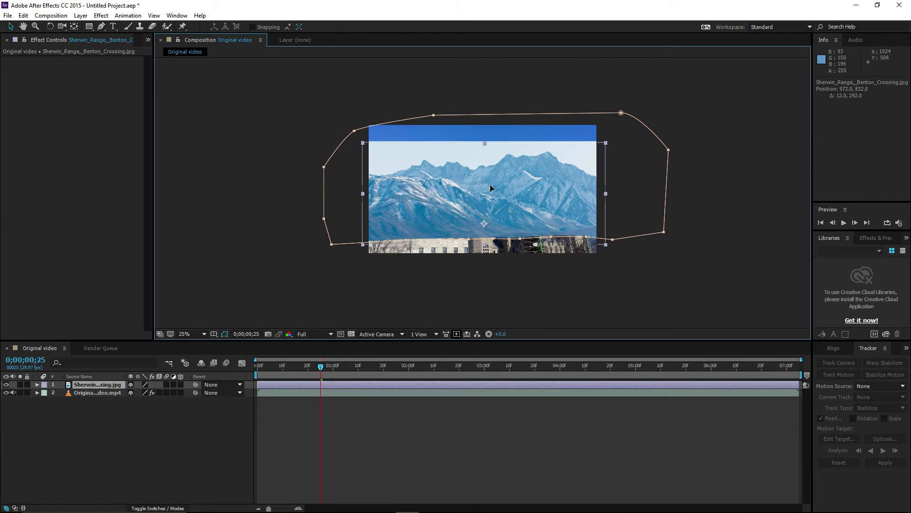
Step: Enlarge the mountain photo to 43% and shift it up into the sky
left_click(606, 136)
left_click(580, 148)
left_click(607, 135)
left_click(573, 145)
left_click_drag(605, 138, 626, 125)
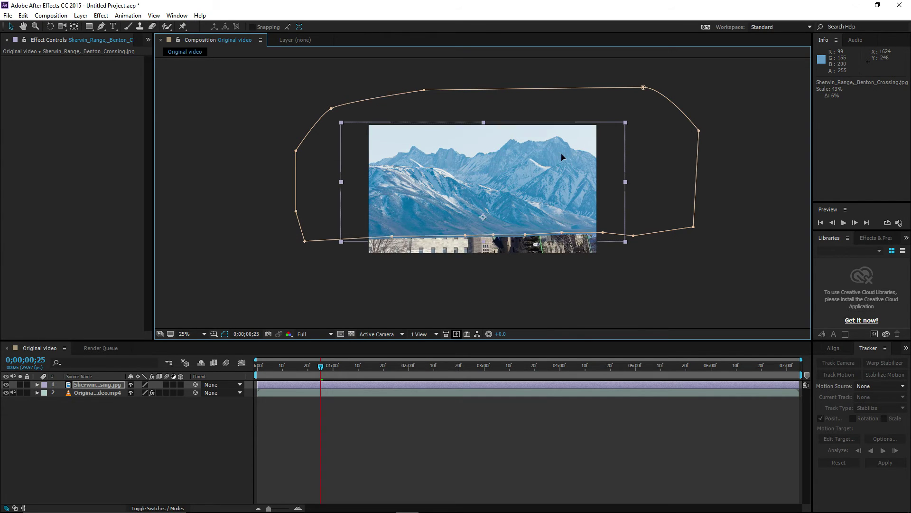
left_click_drag(561, 153, 562, 147)
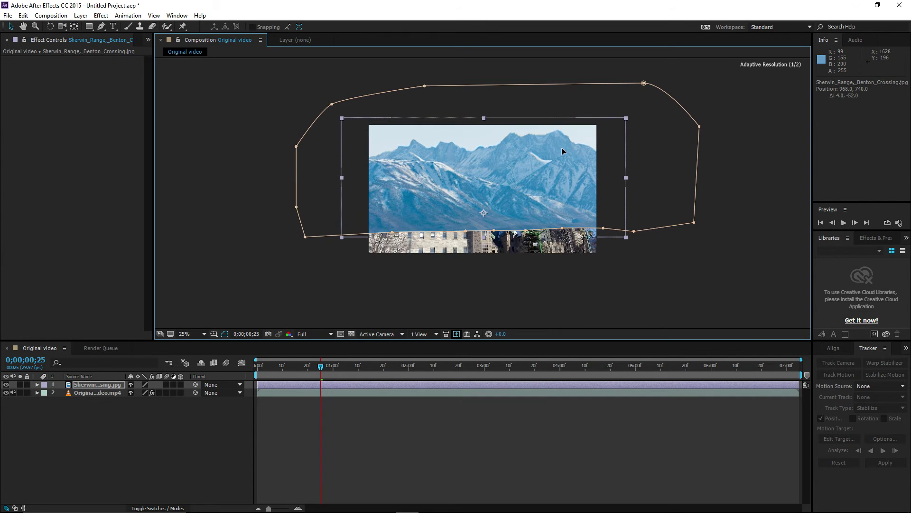
left_click(716, 125)
Step: Preview the composite at frames around 2–5 seconds, return to frame 22, and select the street video layer
left_click_drag(322, 369, 382, 365)
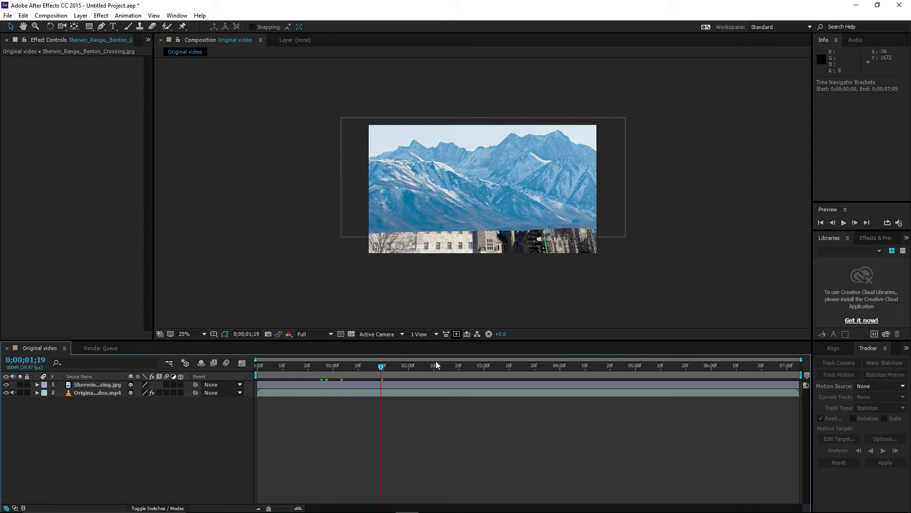
left_click(480, 363)
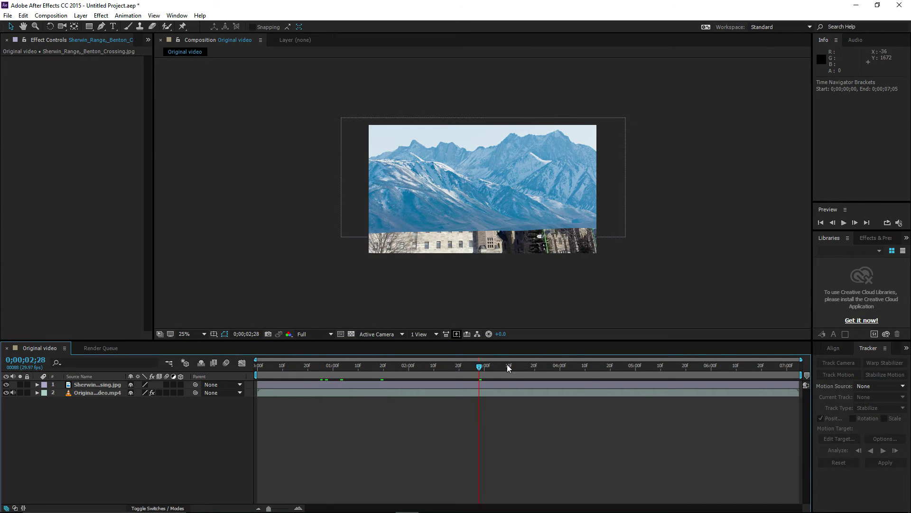
left_click(623, 366)
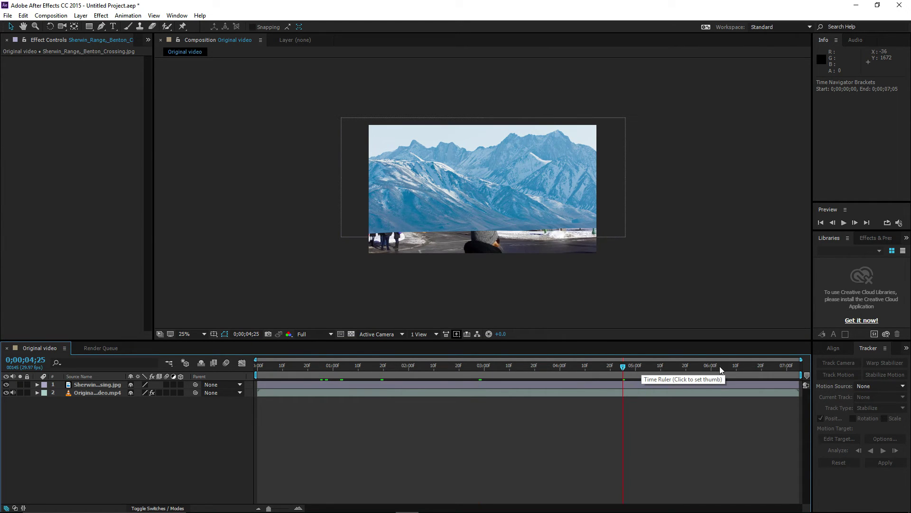
left_click(720, 370)
left_click(769, 367)
left_click(677, 366)
left_click(380, 368)
left_click(277, 367)
left_click(378, 366)
left_click(429, 367)
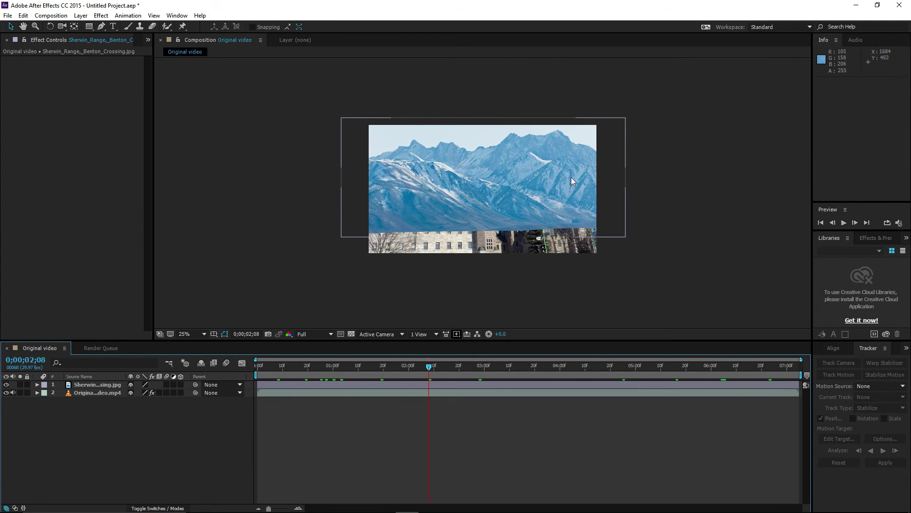
left_click(313, 365)
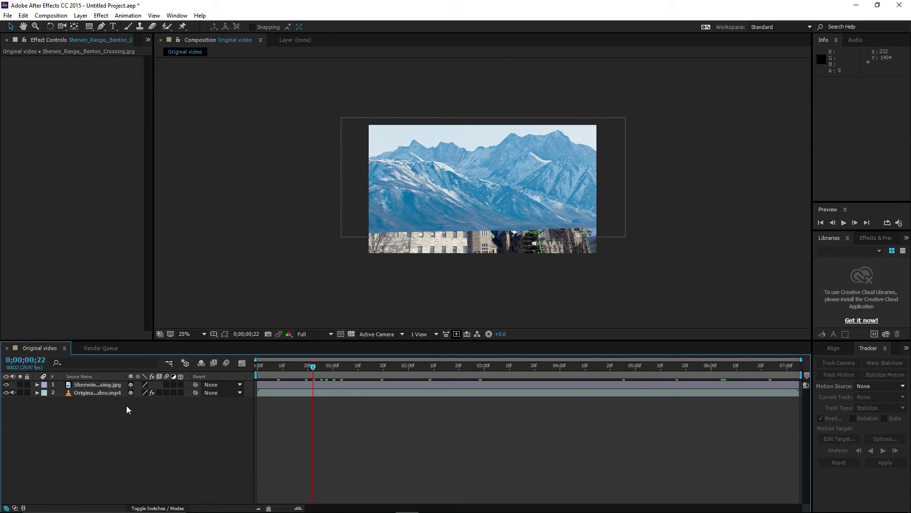
left_click(101, 392)
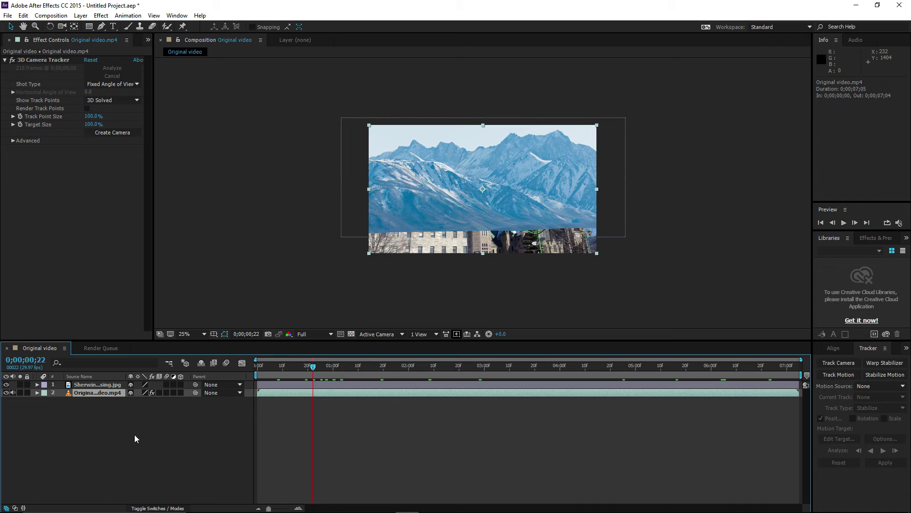
Step: Duplicate the street video layer above the mountain photo and select the copy's 3D Camera Tracker
key("ctrl+d")
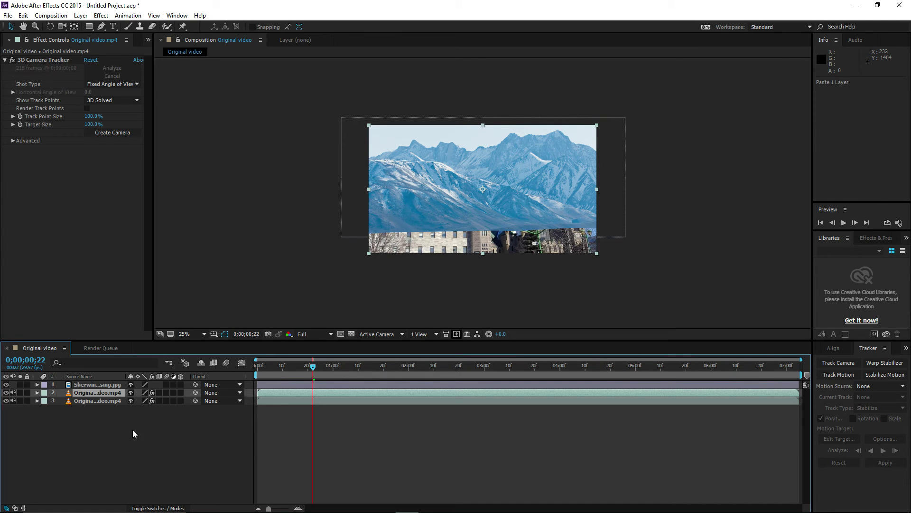
left_click(114, 402)
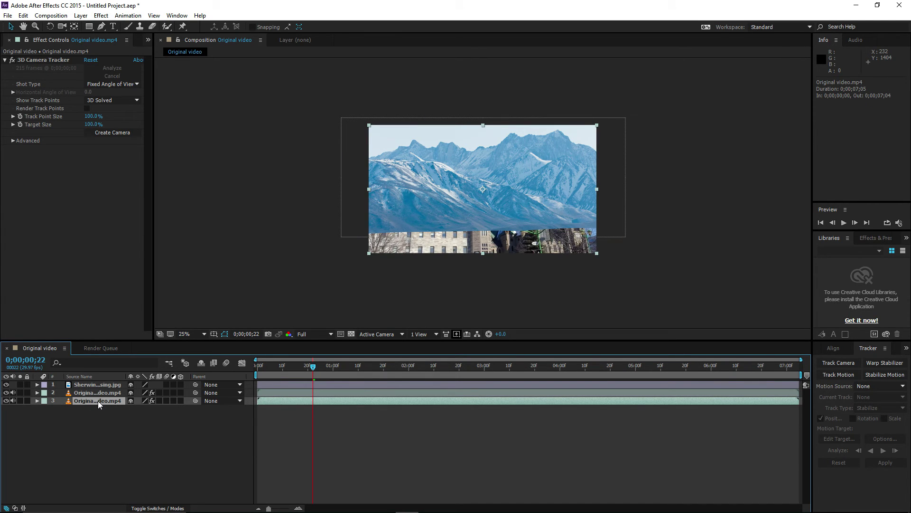
left_click_drag(98, 400, 105, 385)
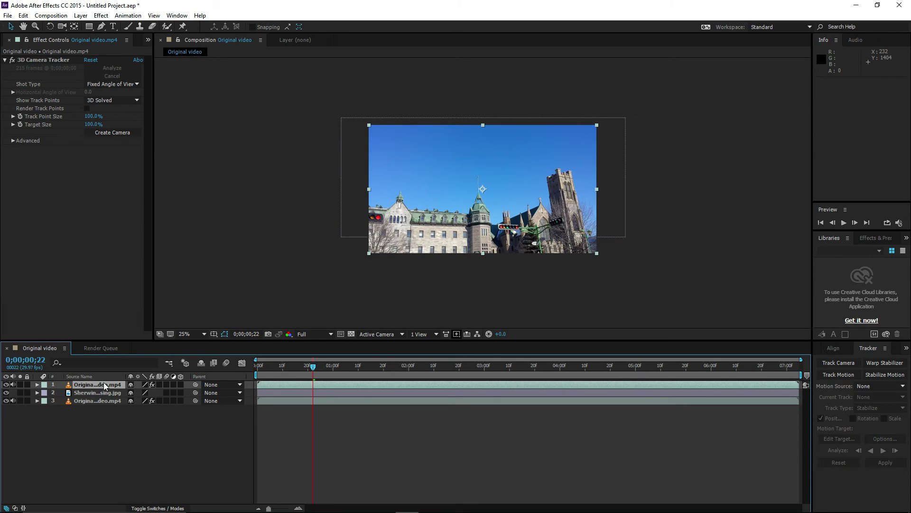
left_click(54, 40)
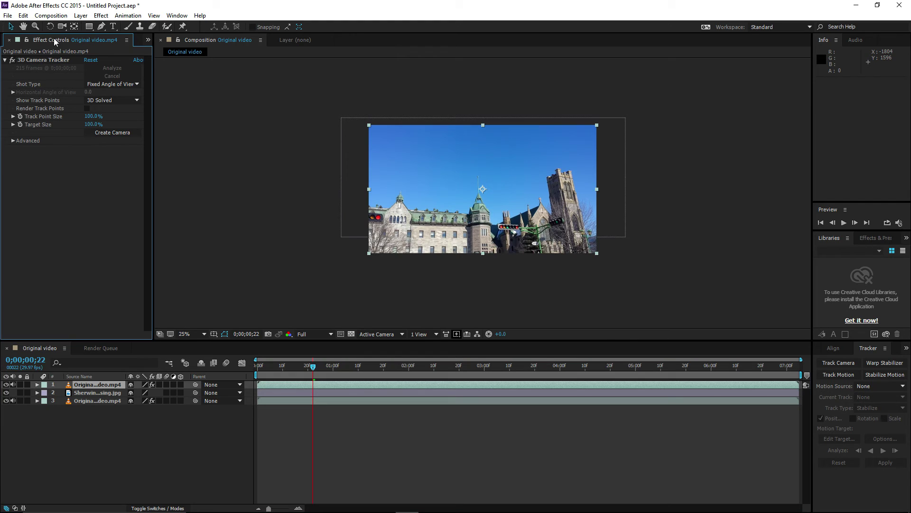
left_click(30, 59)
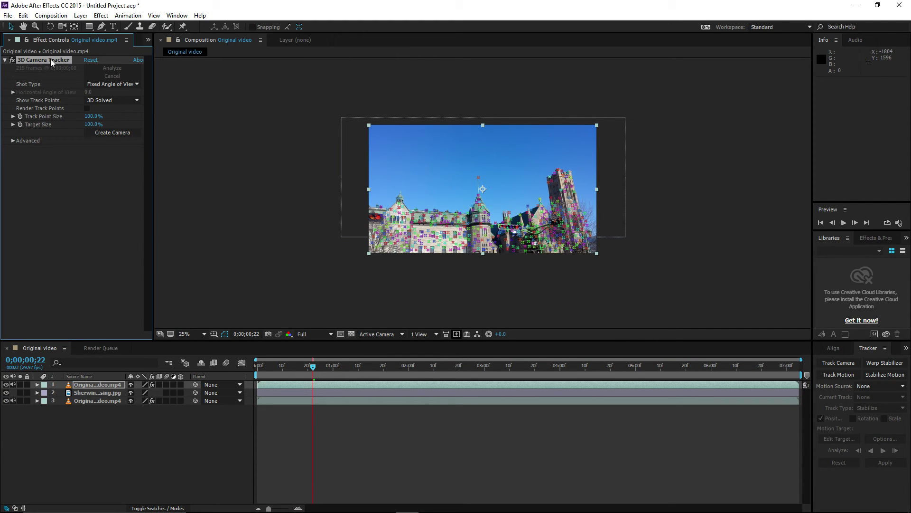
Step: Delete the 3D Camera Tracker from the top video copy and select the bottom copy
key("Delete")
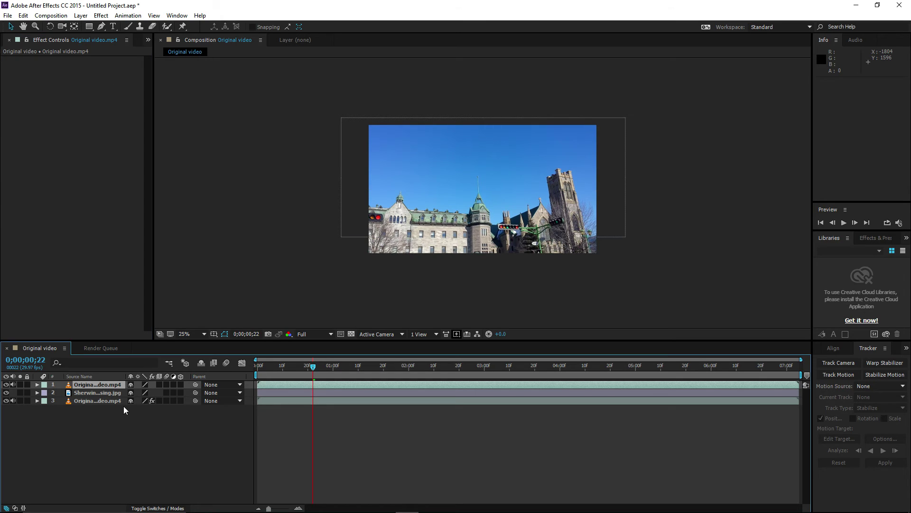
left_click(124, 406)
left_click(93, 398)
left_click(95, 392)
left_click(83, 400)
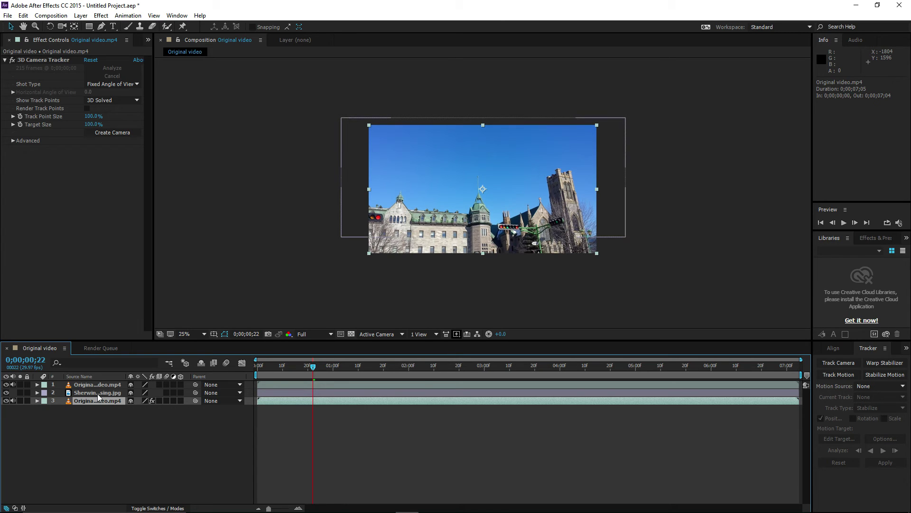
left_click(98, 392)
left_click(98, 401)
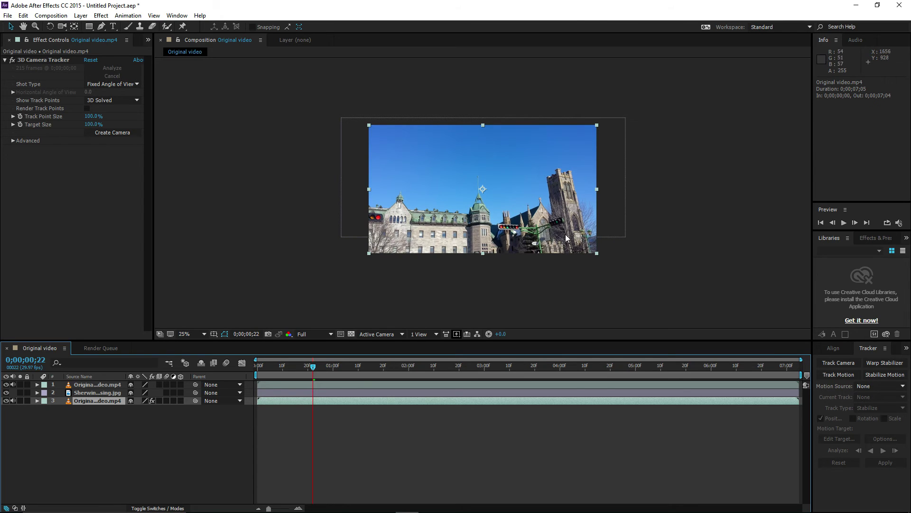
Step: Create a 3D Tracker Camera from the bottom video's track, then select the upper video copy
left_click(98, 384)
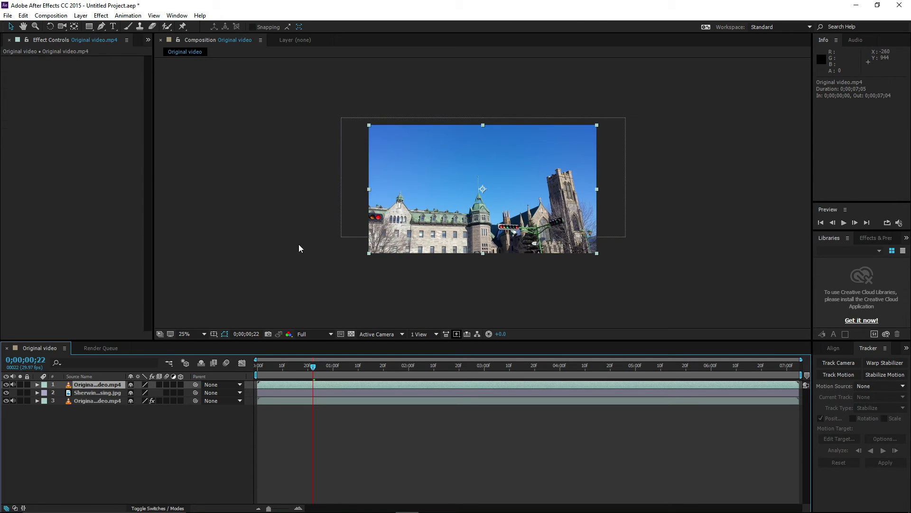
left_click(126, 460)
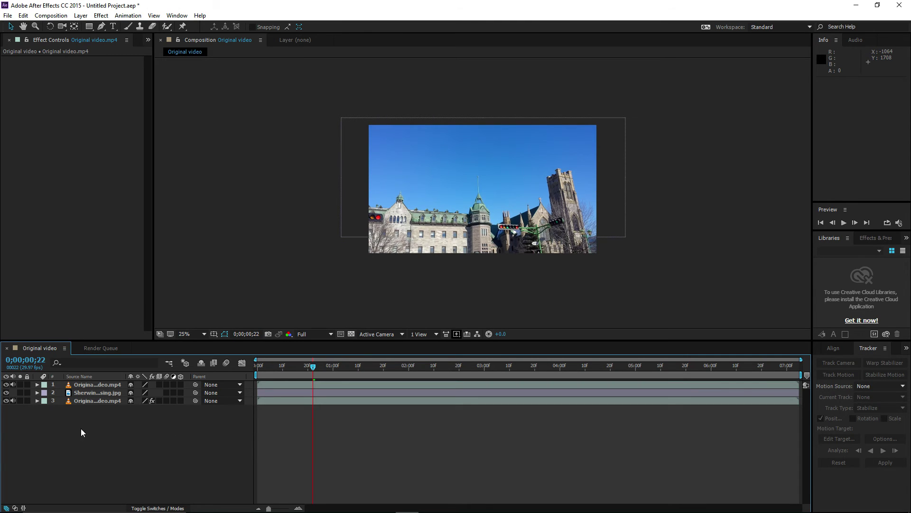
left_click(104, 400)
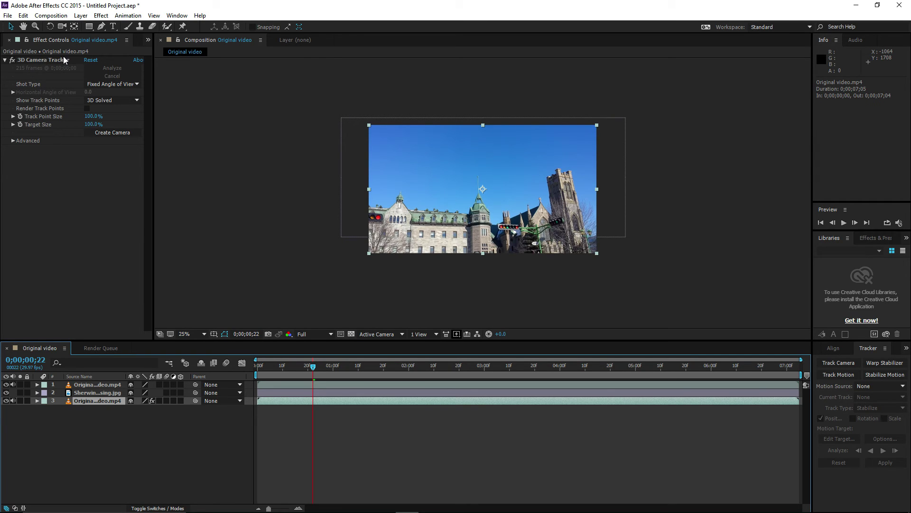
left_click(113, 132)
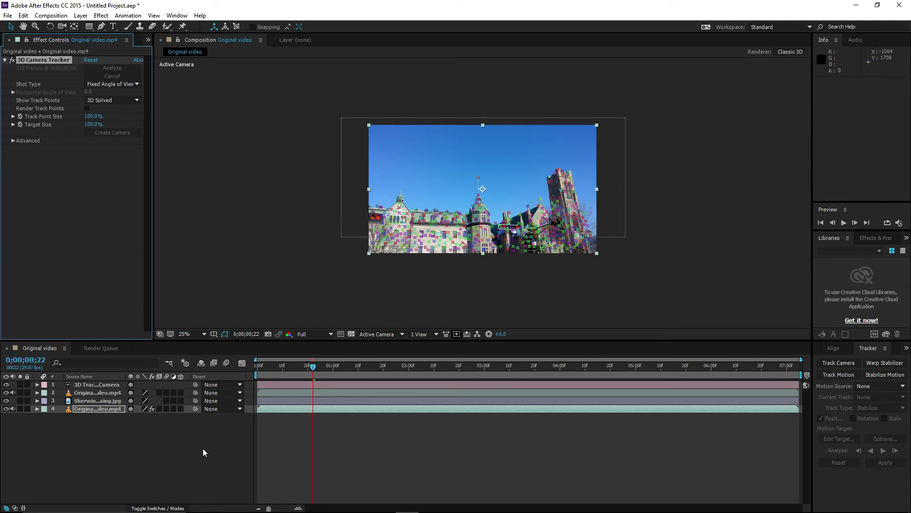
left_click(192, 429)
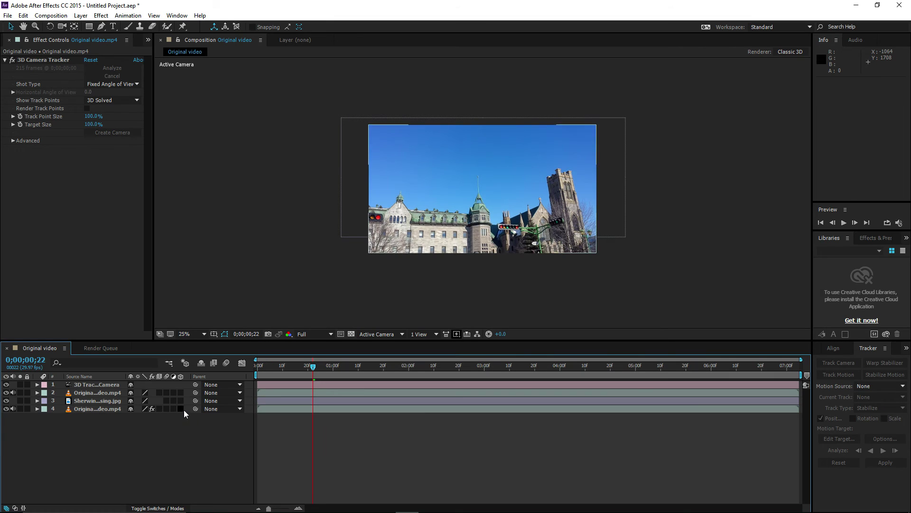
left_click(111, 393)
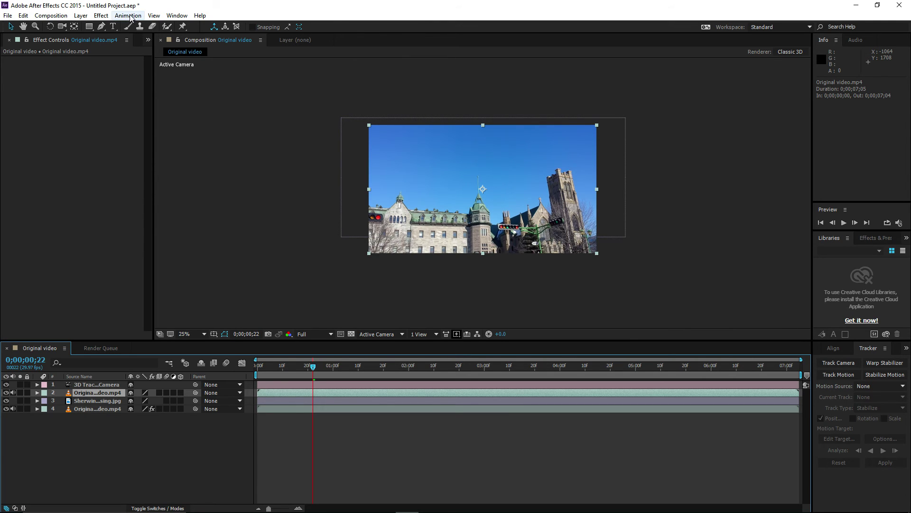
Step: Apply Linear Color Key to the top street video, sampling the blue sky as the key colour
left_click(103, 16)
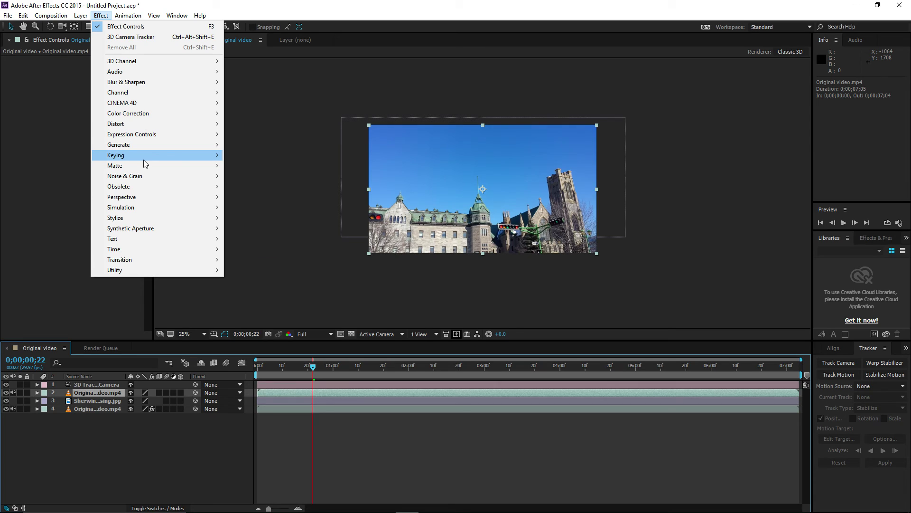
mouse_move(144, 160)
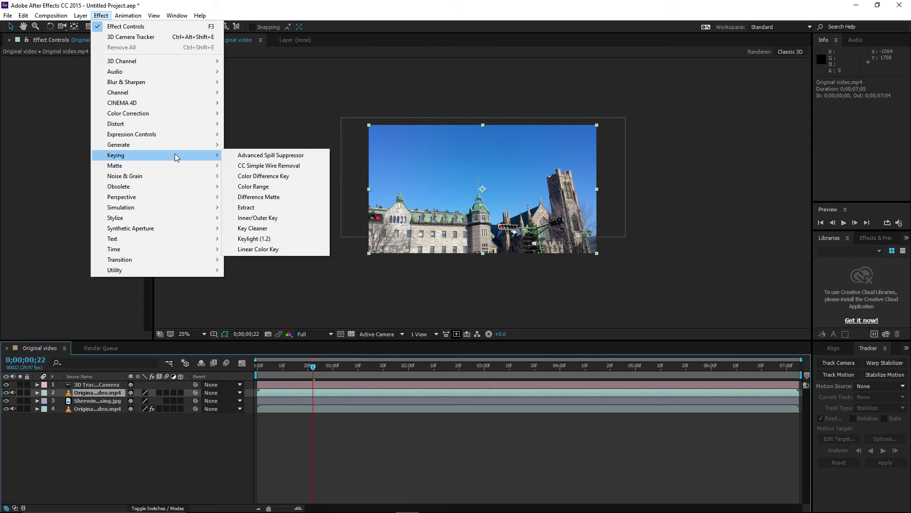
left_click(256, 252)
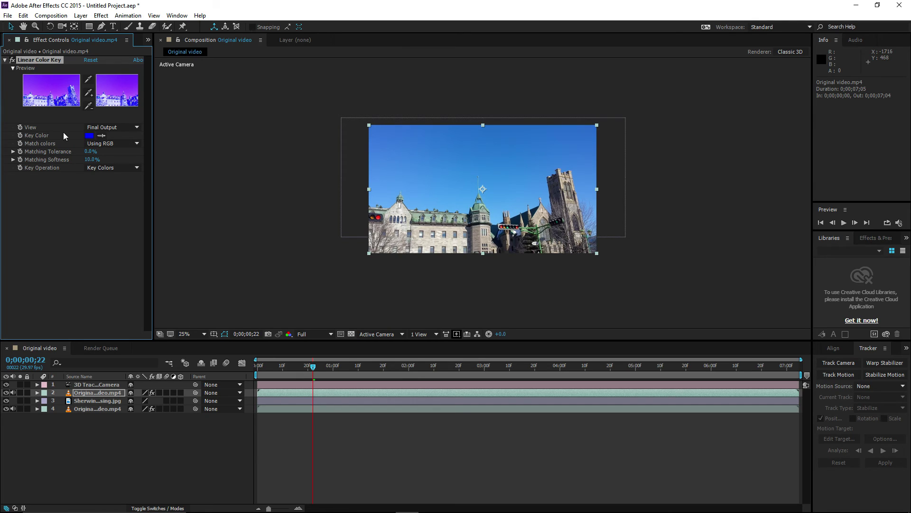
left_click(101, 136)
left_click(455, 177)
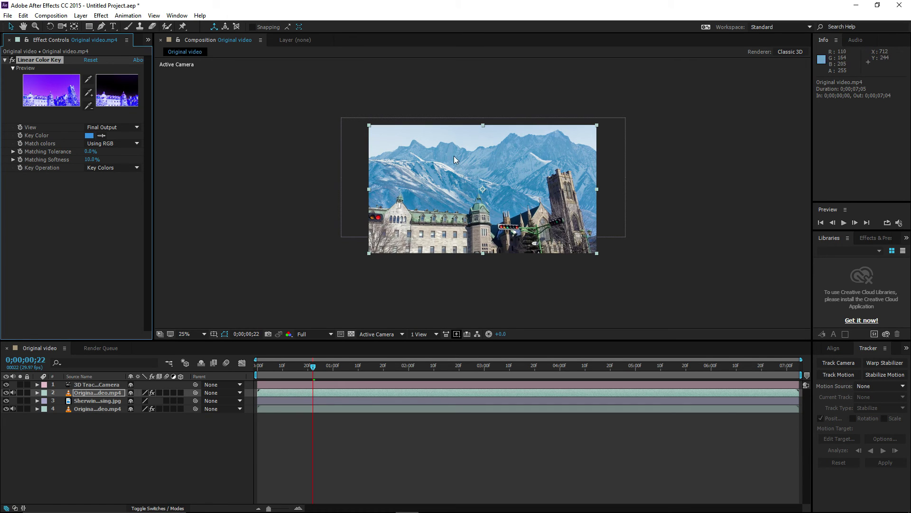
key("period")
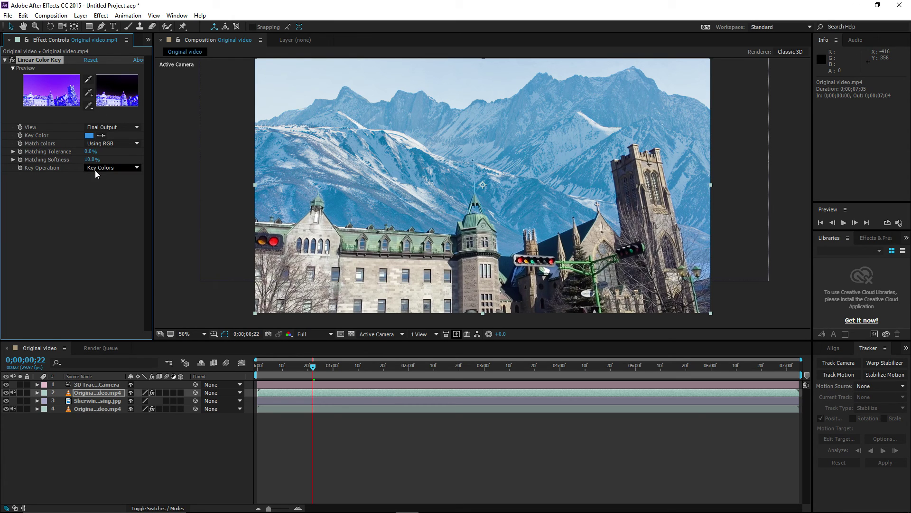
Step: Set the Linear Color Key's Matching Softness to 8.0%
mouse_move(91, 151)
left_mouse_down()
mouse_move(101, 152)
mouse_move(55, 151)
mouse_move(85, 159)
left_mouse_up()
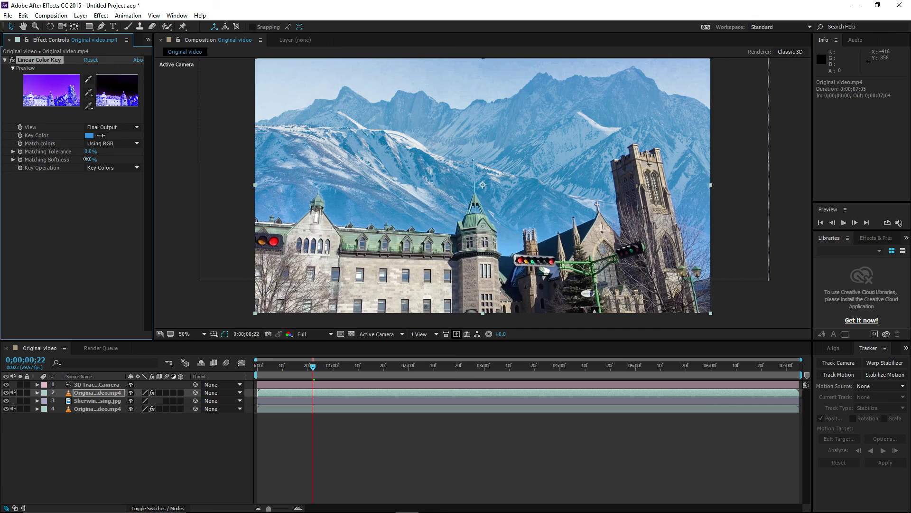
left_click(88, 159)
left_click(93, 214)
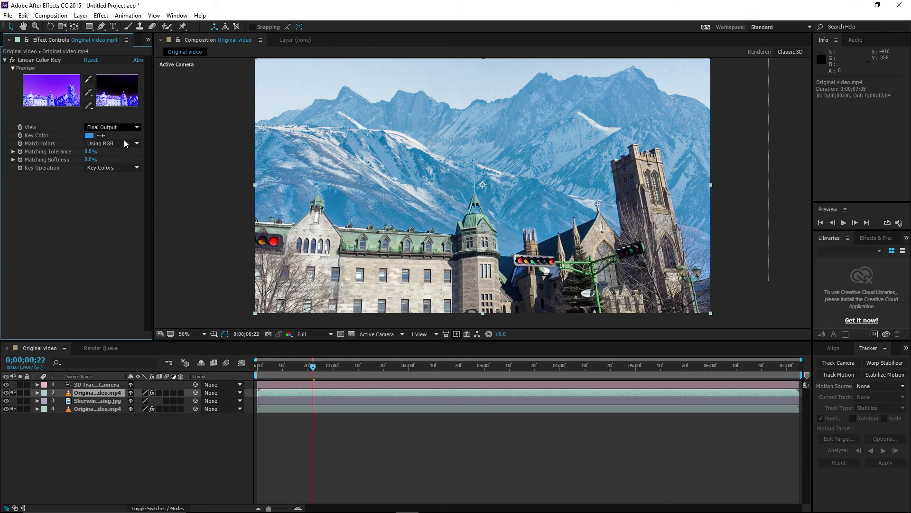
Step: Select the 3D Tracker Camera layer and enable the 3D Layer switch on the mountain photo layer
key("comma")
key("comma")
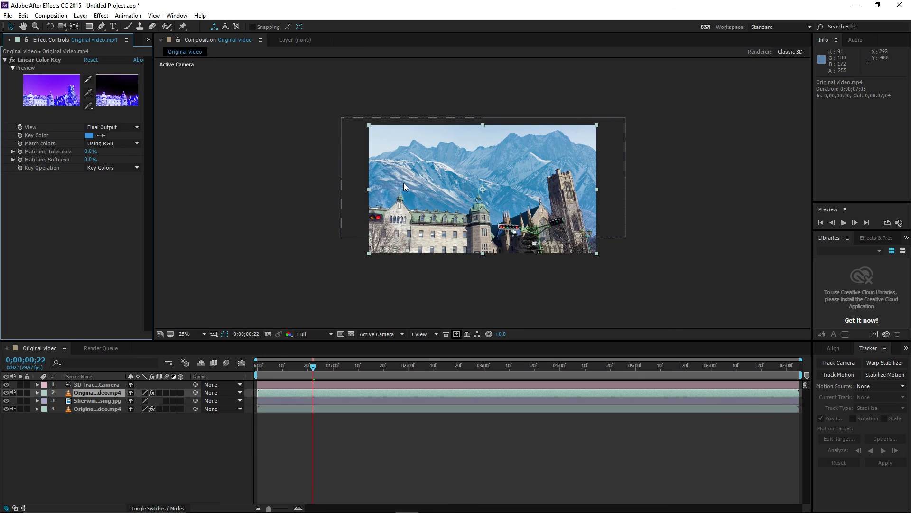
key("comma")
key("period")
key("period")
key("comma")
key("period")
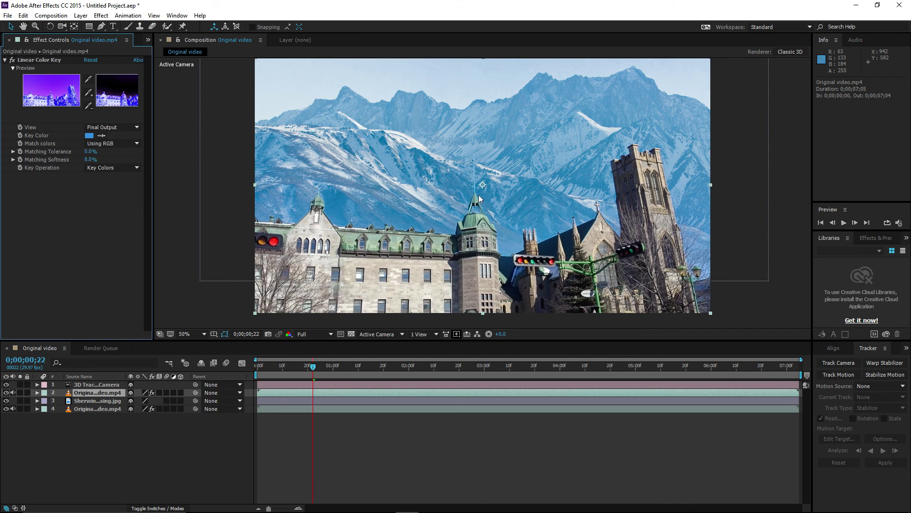
key("comma")
key("period")
left_click(92, 384)
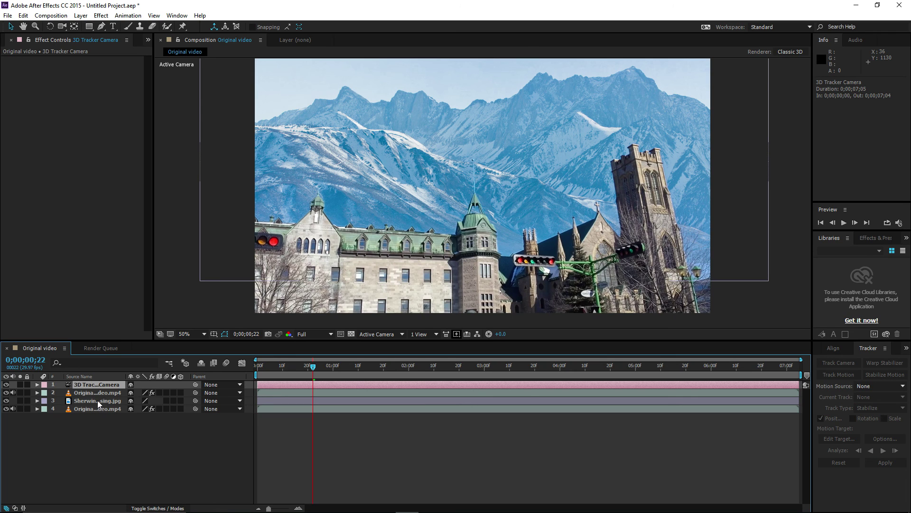
left_click(183, 401)
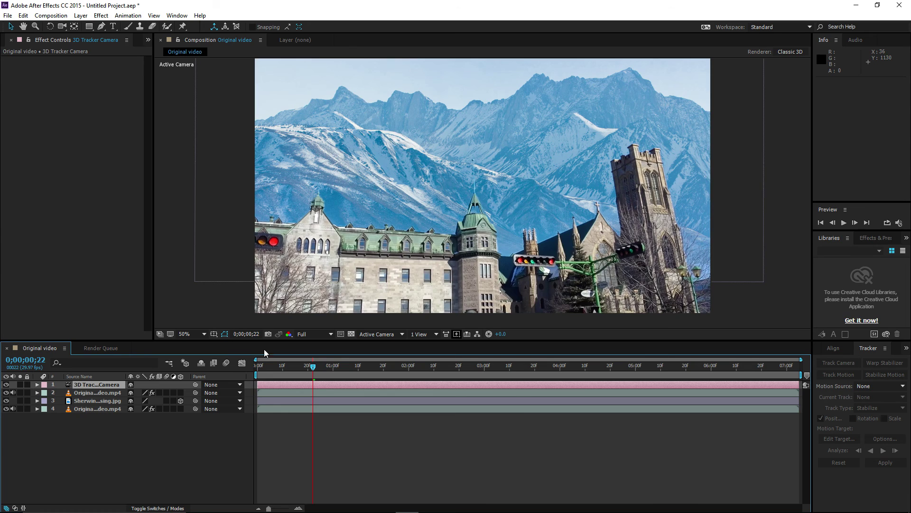